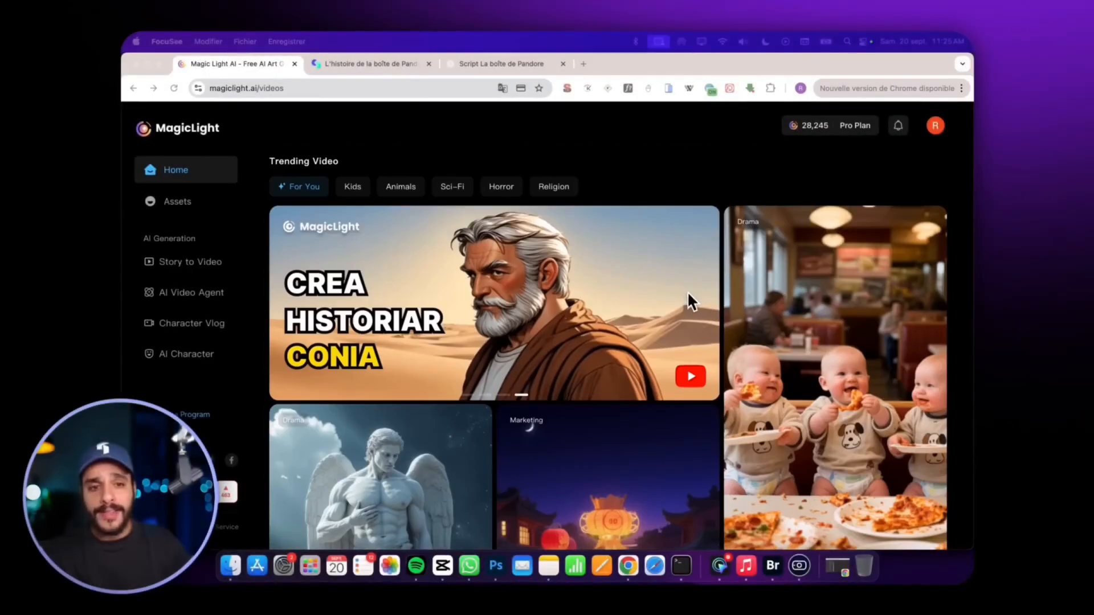
pyautogui.scroll(-5, 665, 342)
pyautogui.scroll(-15, 664, 342)
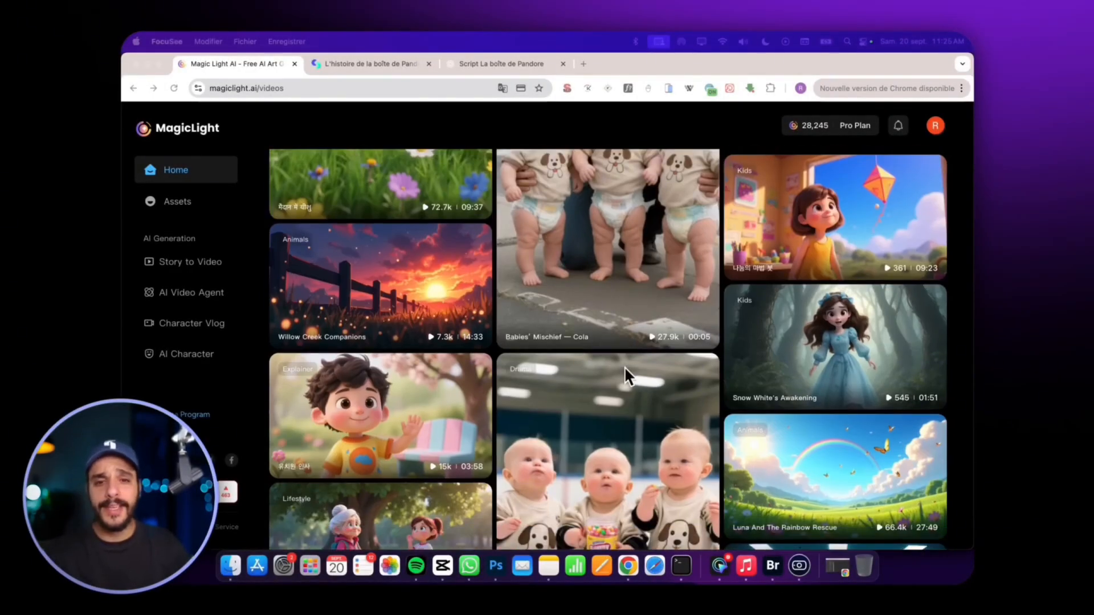
pyautogui.scroll(-6, 624, 367)
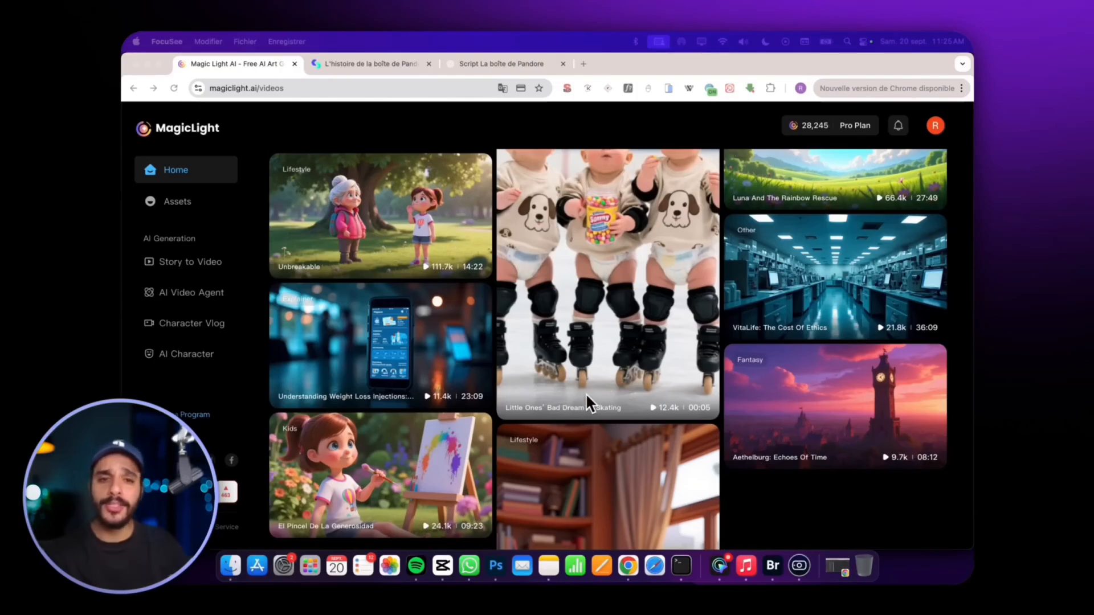
pyautogui.scroll(-5, 604, 393)
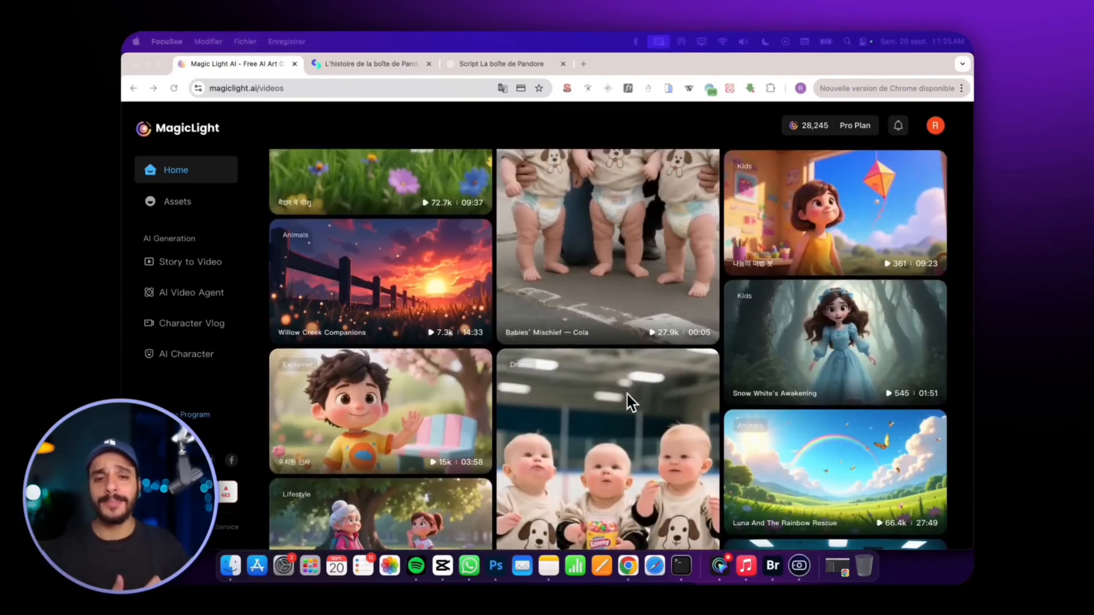
pyautogui.scroll(-3, 628, 393)
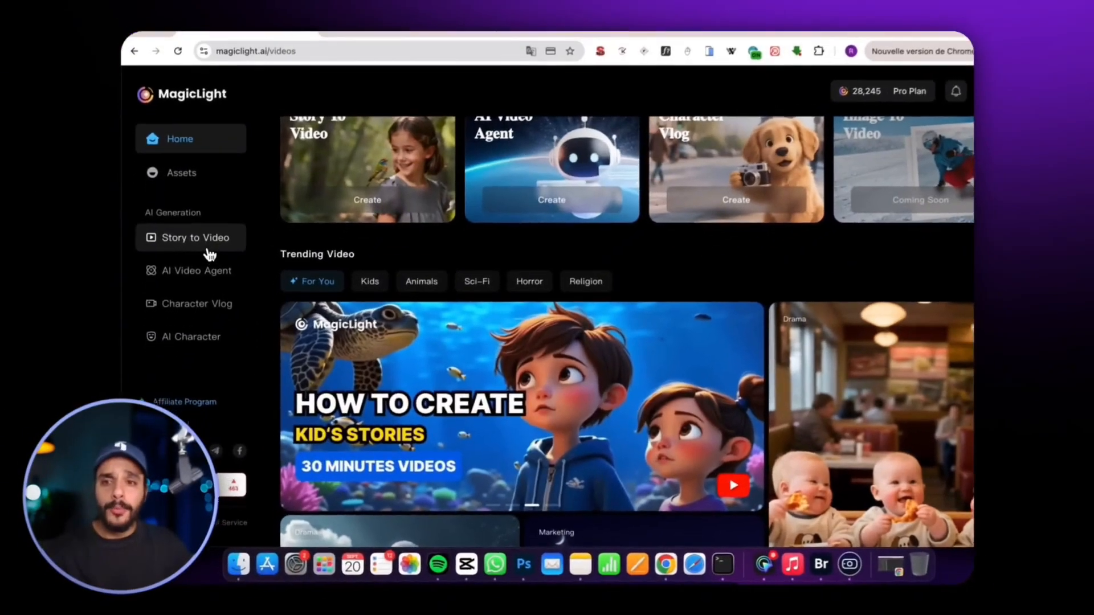
# Open the Story to Video generator and delete the existing text from the Smart Script field.
pyautogui.click(209, 251)
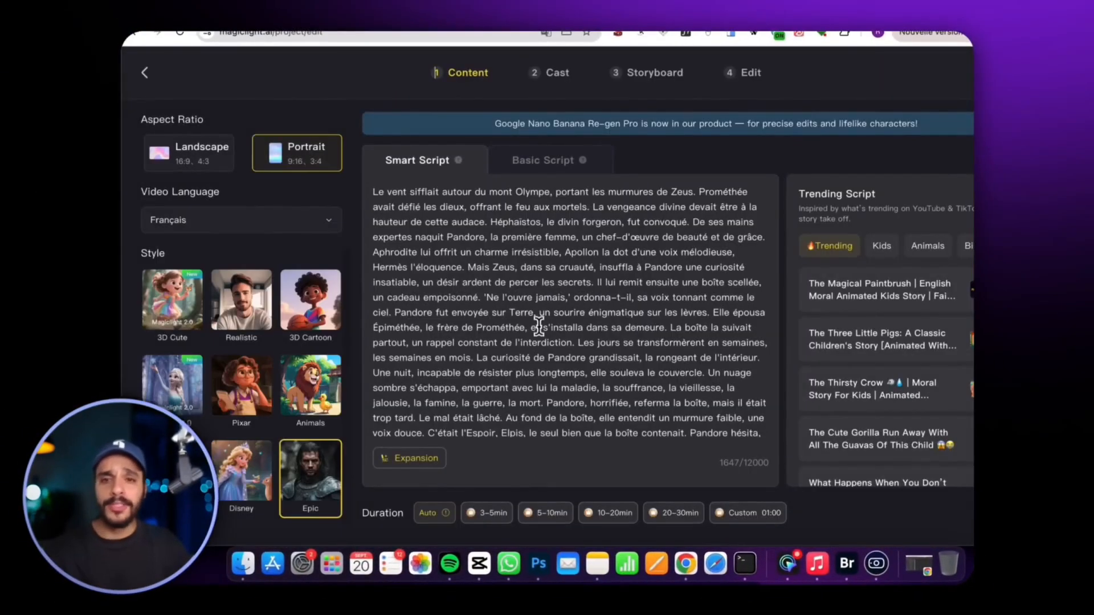
pyautogui.press('super+a')
pyautogui.press('BackSpace')
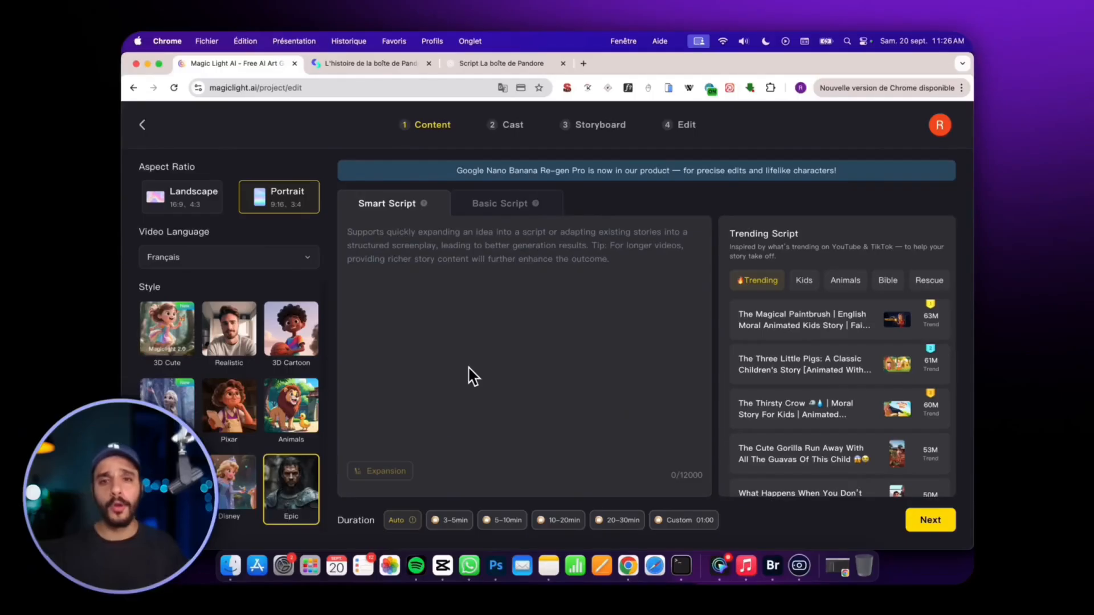
# Look at the Basic Script mode, return to Smart Script and browse the trending scripts.
pyautogui.click(507, 204)
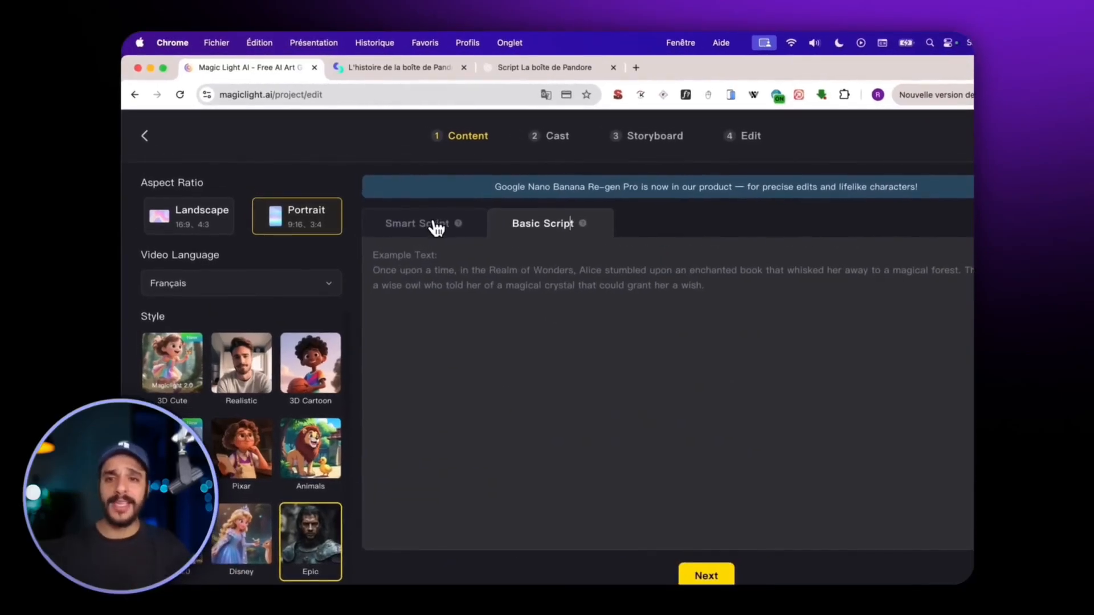
pyautogui.click(435, 230)
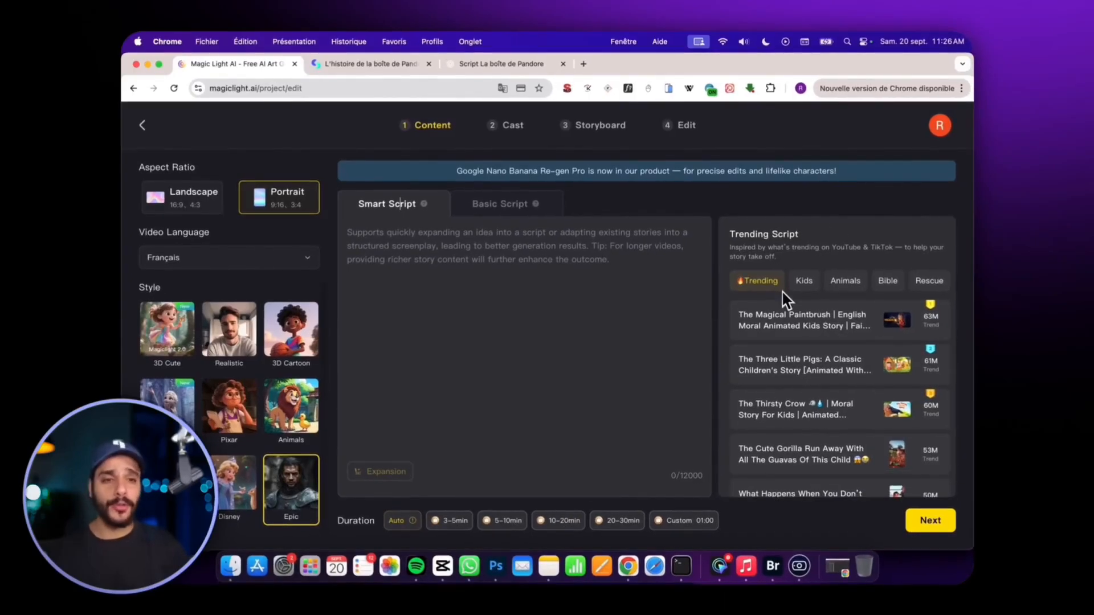
pyautogui.scroll(-5, 797, 353)
pyautogui.scroll(5, 783, 376)
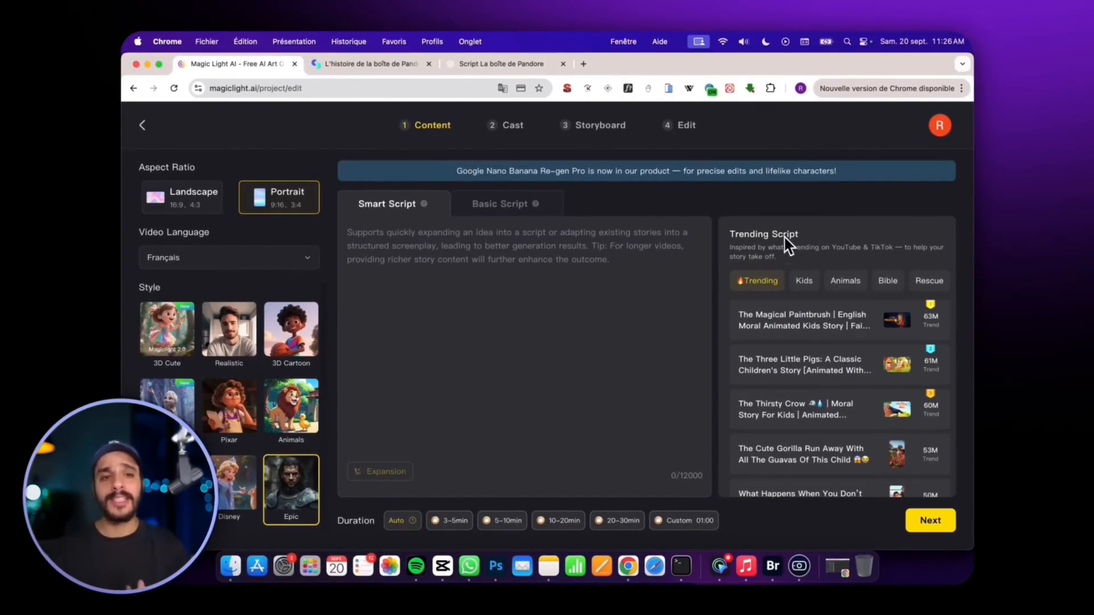
pyautogui.scroll(-10, 784, 341)
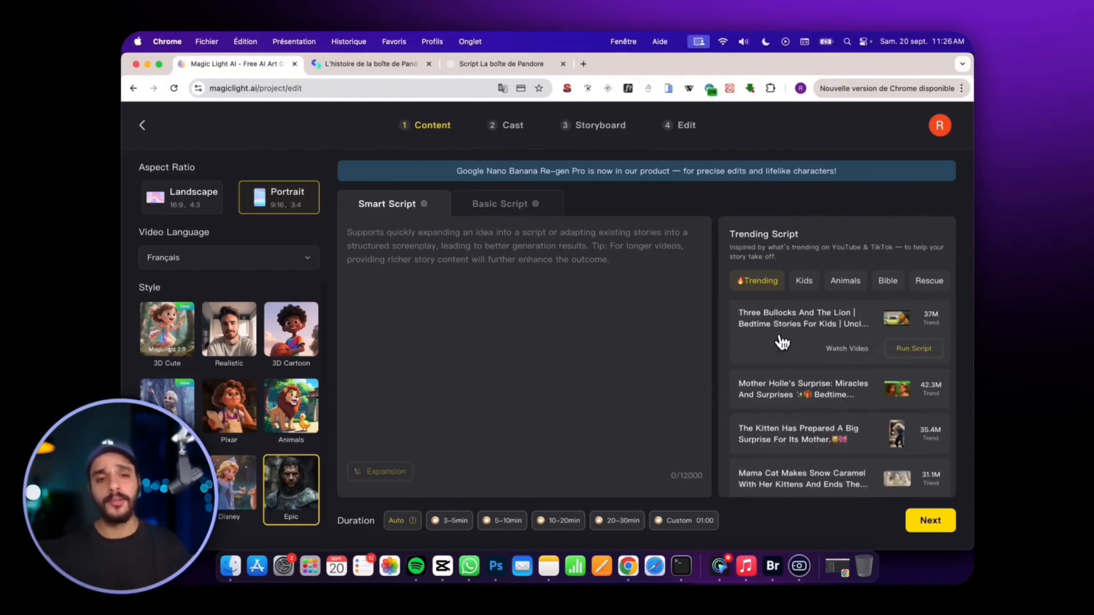
# Run the trending script "The Day Of Judgment Islamic AI Movie | The End Of The World" and clear its text from the Smart Script field.
pyautogui.click(775, 345)
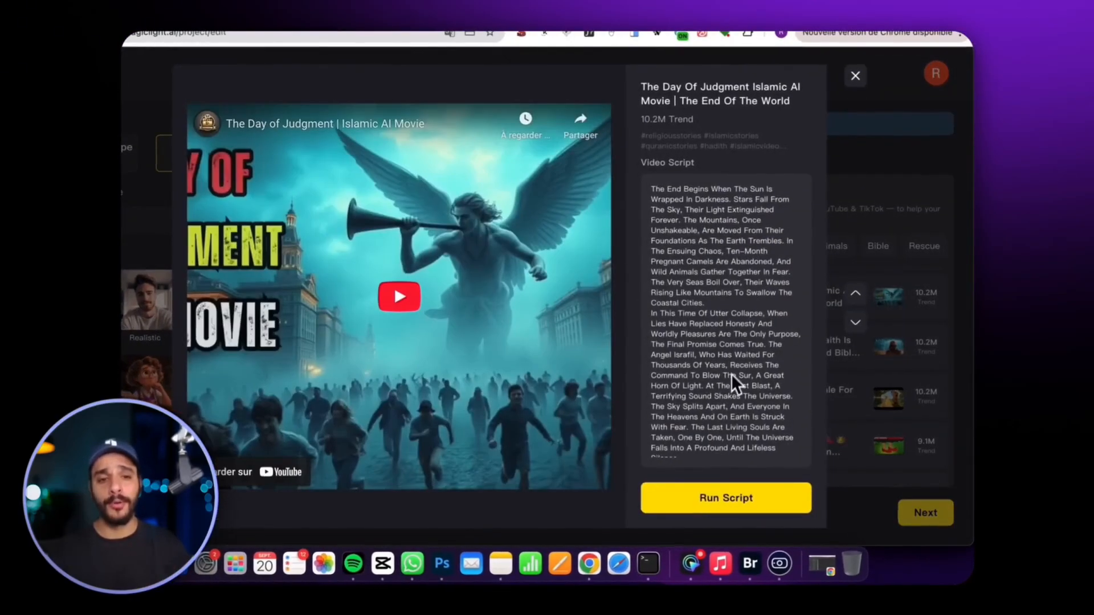
pyautogui.click(701, 501)
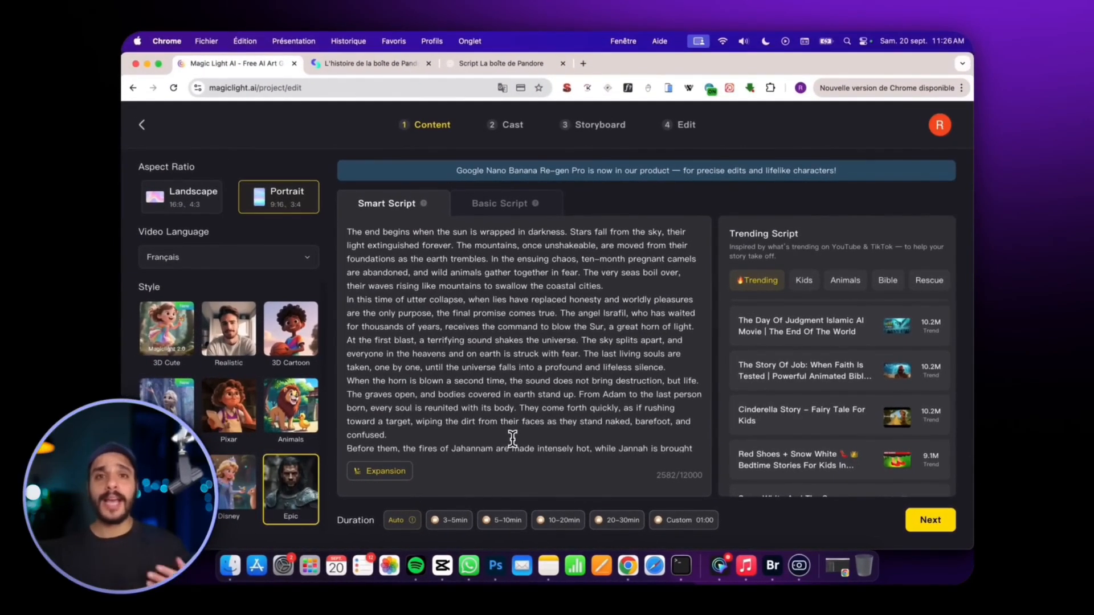
pyautogui.click(513, 437)
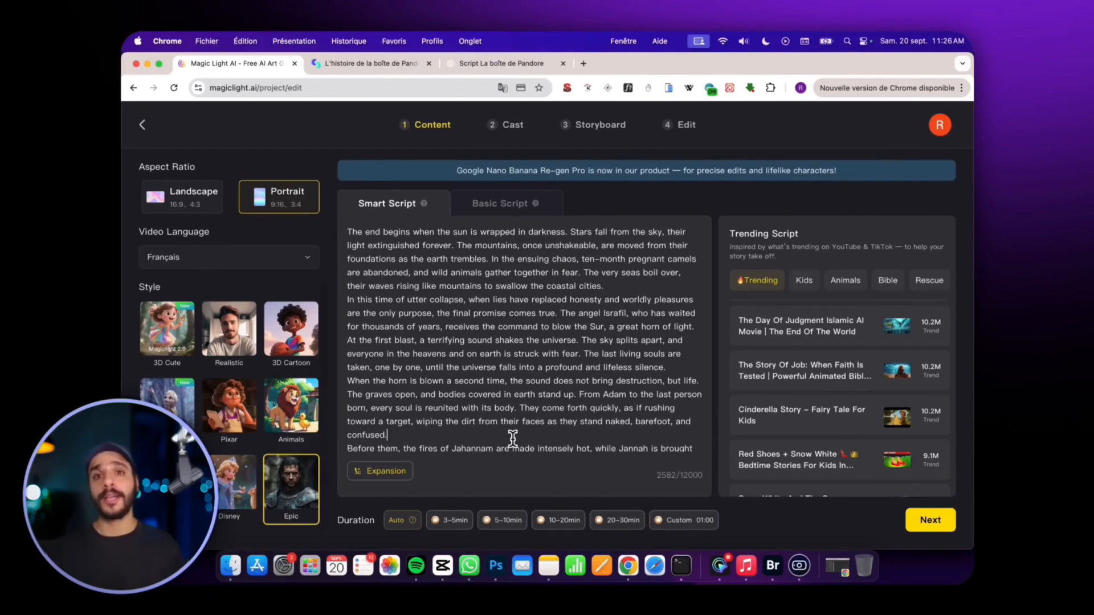
pyautogui.press('super+a')
pyautogui.press('BackSpace')
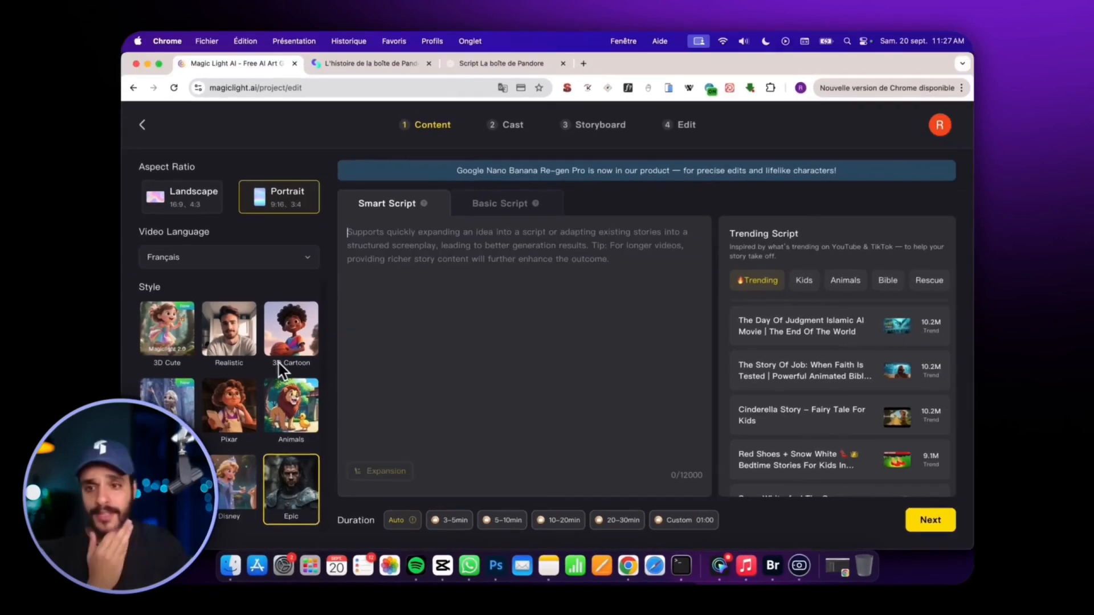
# Set the video's aspect ratio to Landscape.
pyautogui.click(204, 263)
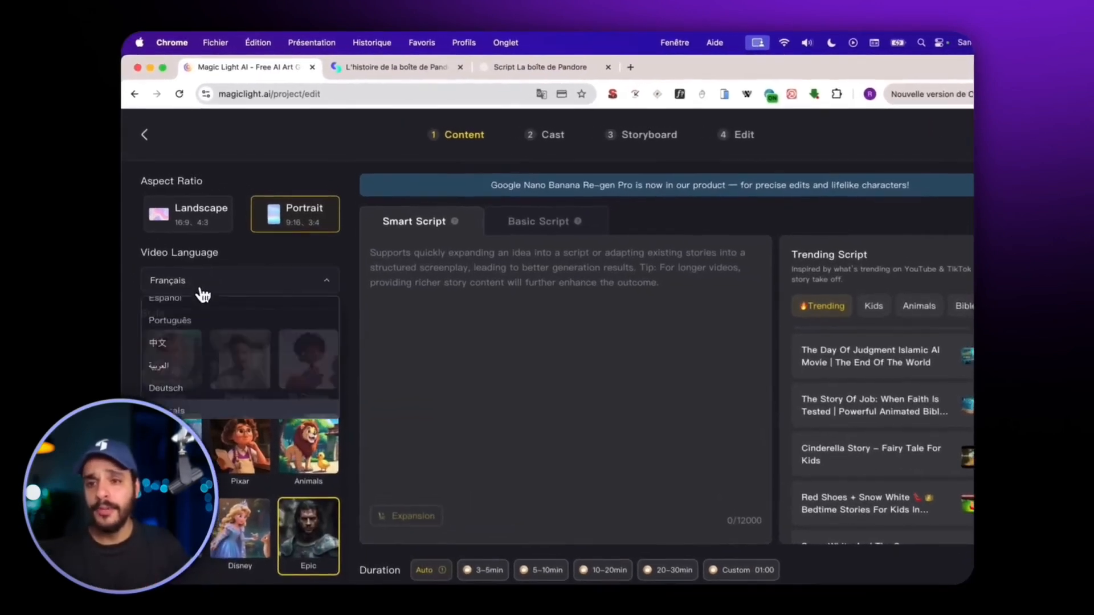
pyautogui.click(197, 227)
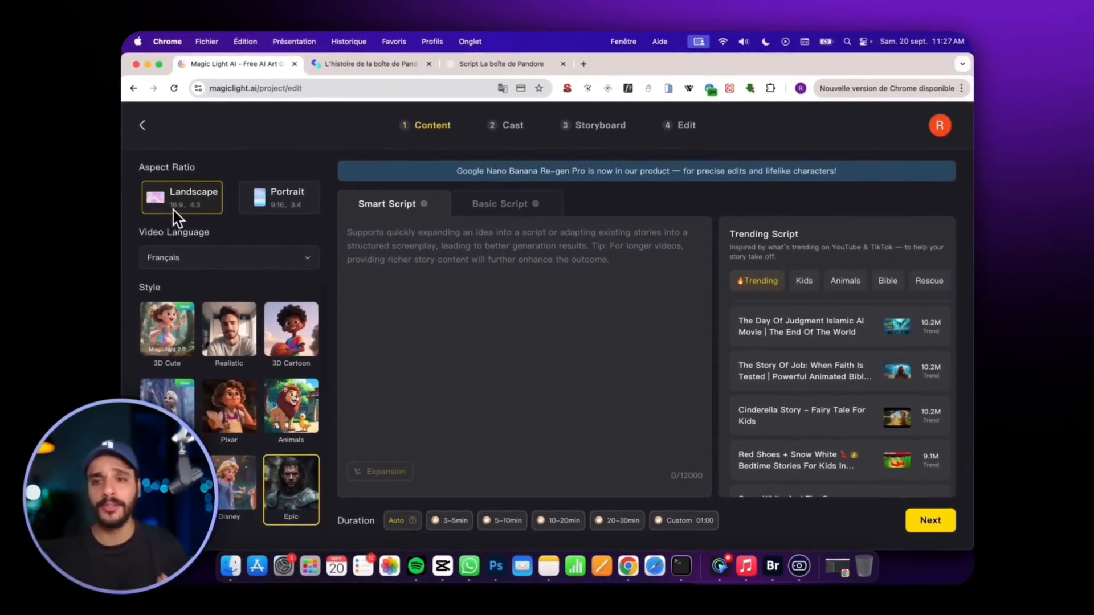
pyautogui.scroll(-2, 173, 343)
pyautogui.scroll(2, 176, 343)
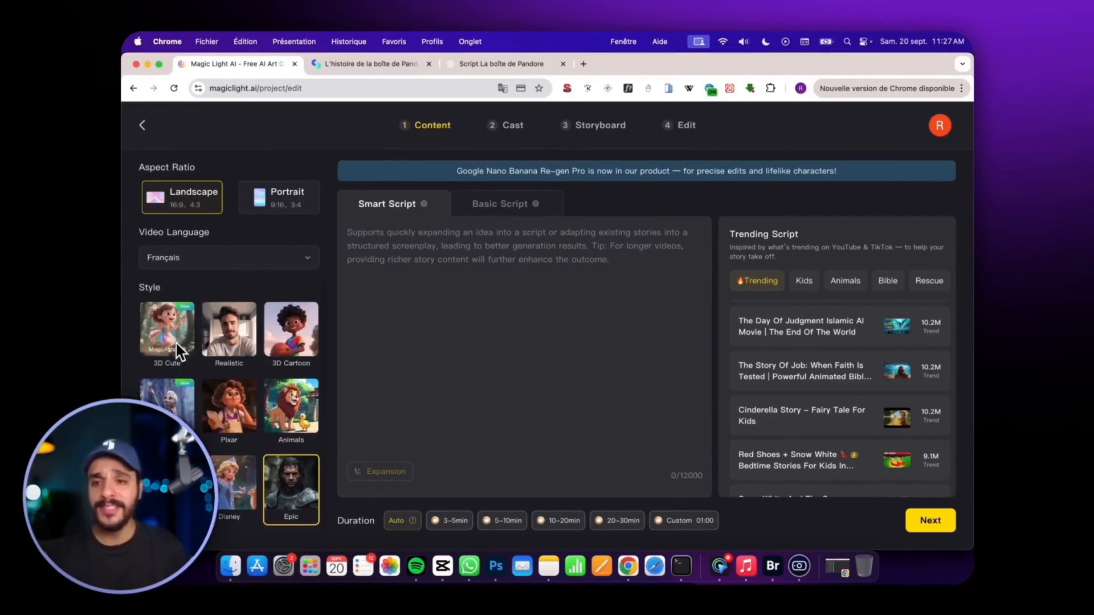
# Preview the visual styles, choose Epic, and set the video duration to Custom 01:00.
pyautogui.moveTo(225, 343)
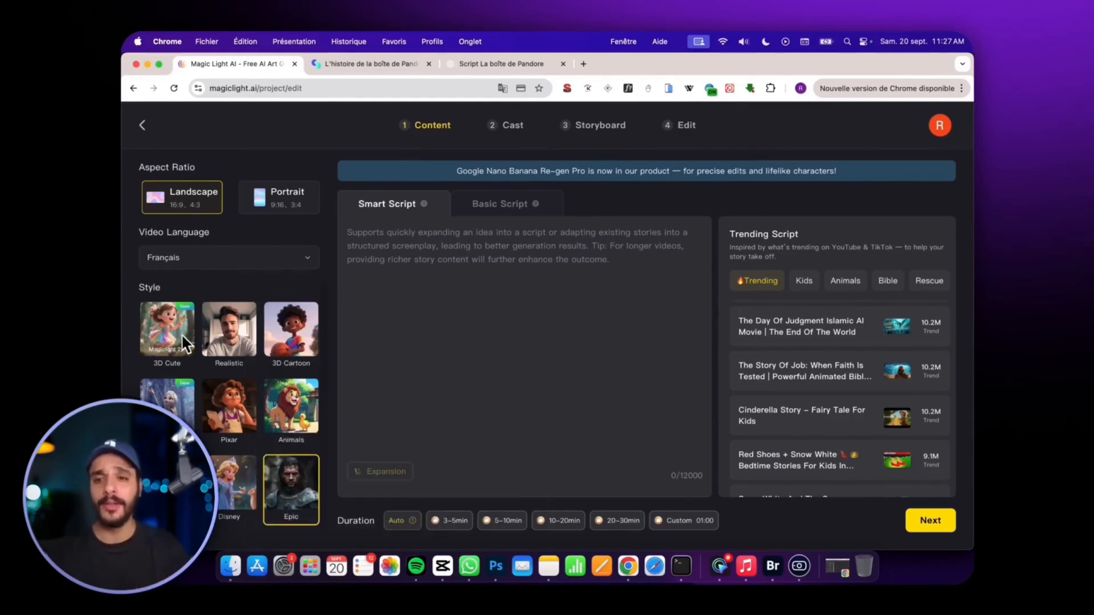
pyautogui.moveTo(275, 328)
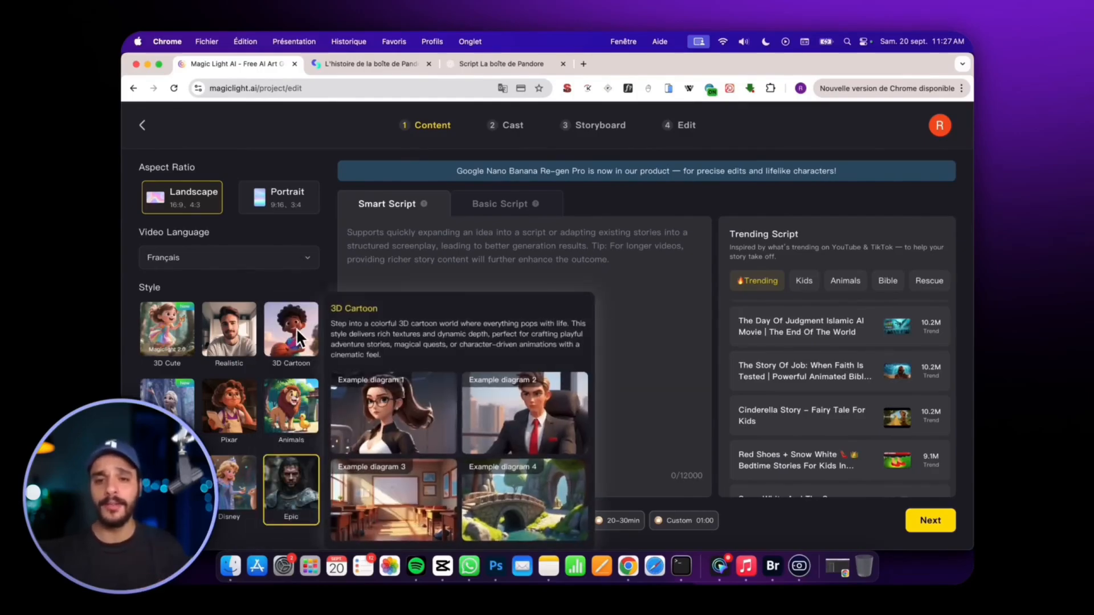
pyautogui.scroll(-2, 296, 328)
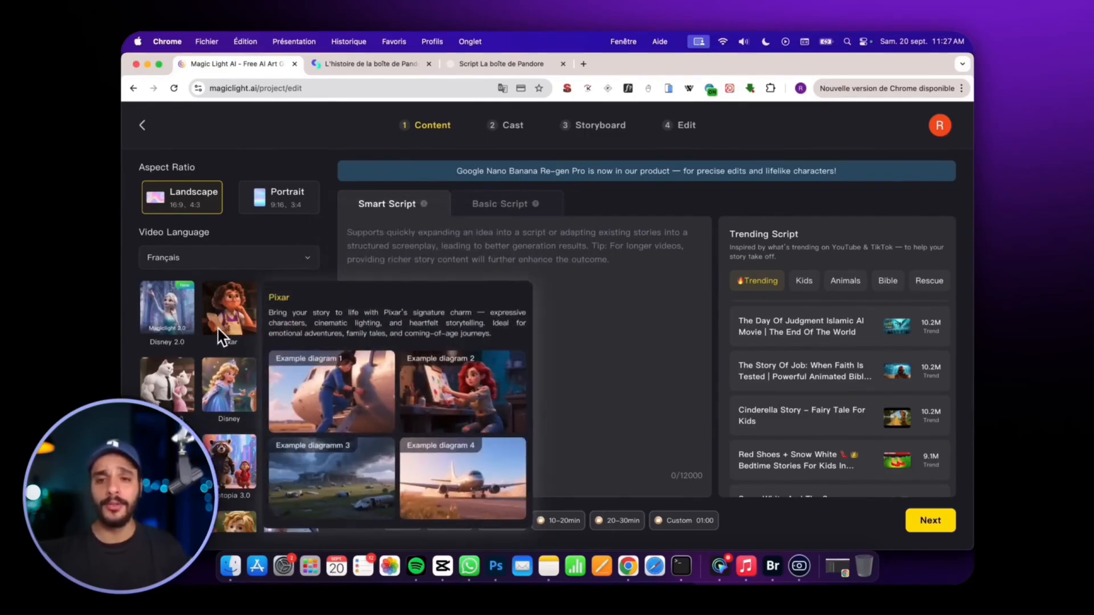
pyautogui.moveTo(178, 401)
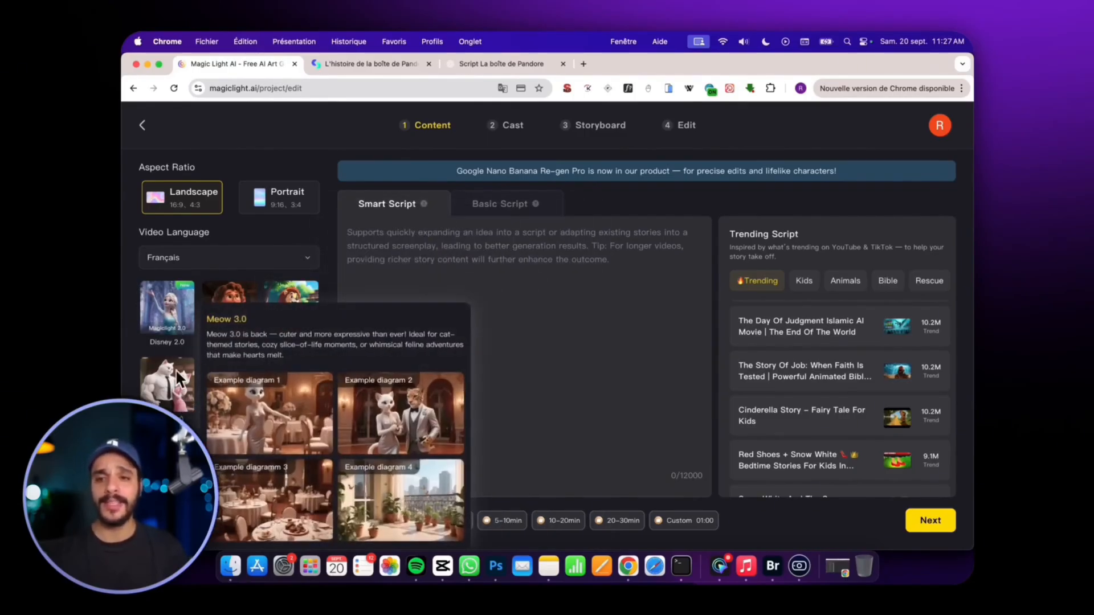
pyautogui.click(287, 399)
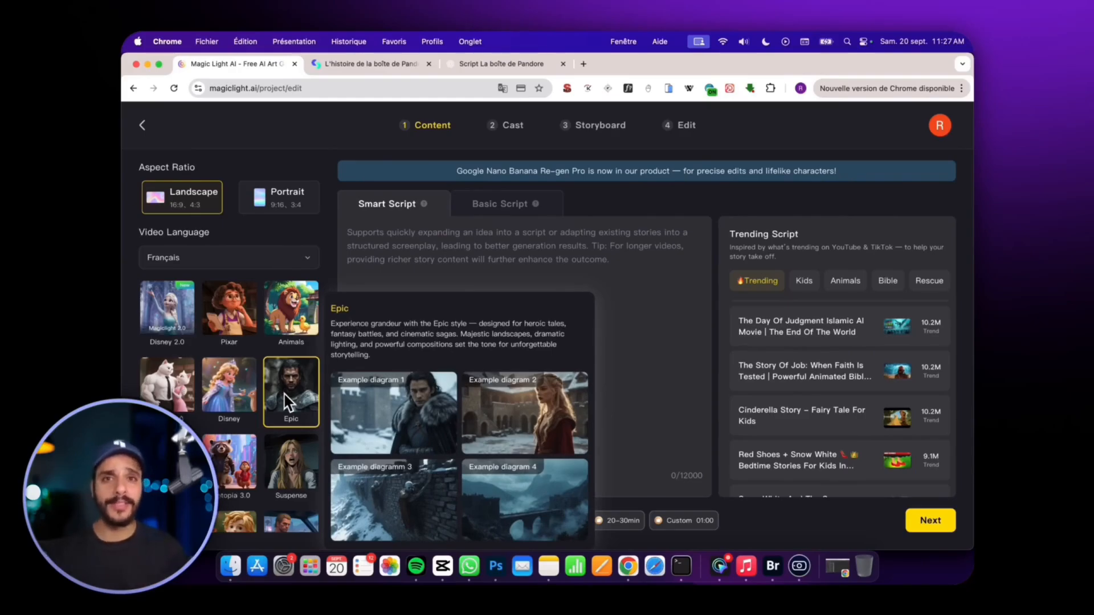
pyautogui.scroll(-4, 266, 375)
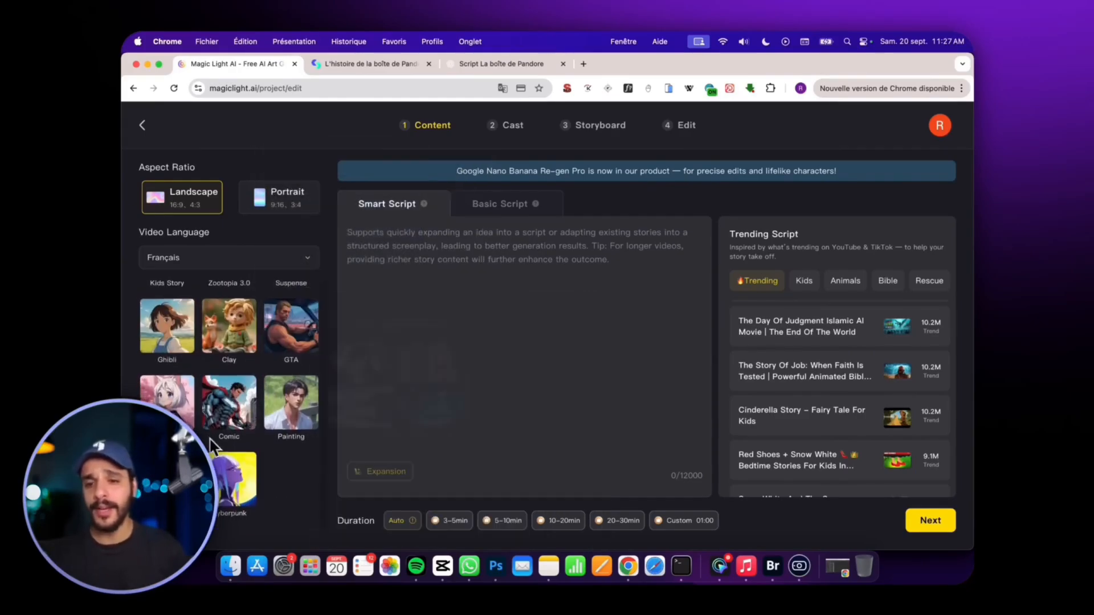
pyautogui.scroll(5, 239, 483)
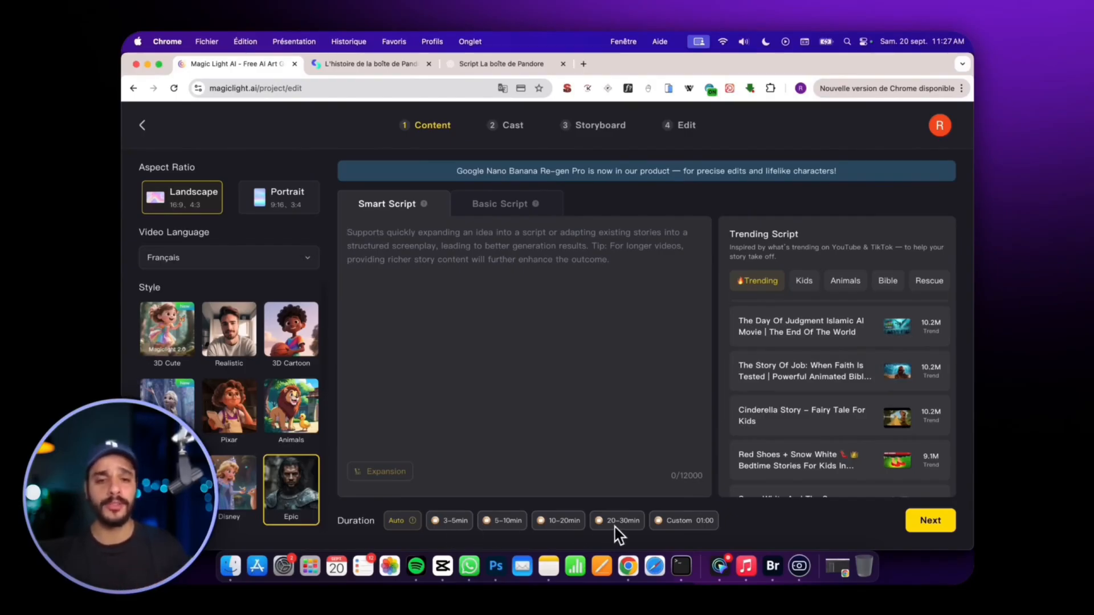
pyautogui.click(681, 521)
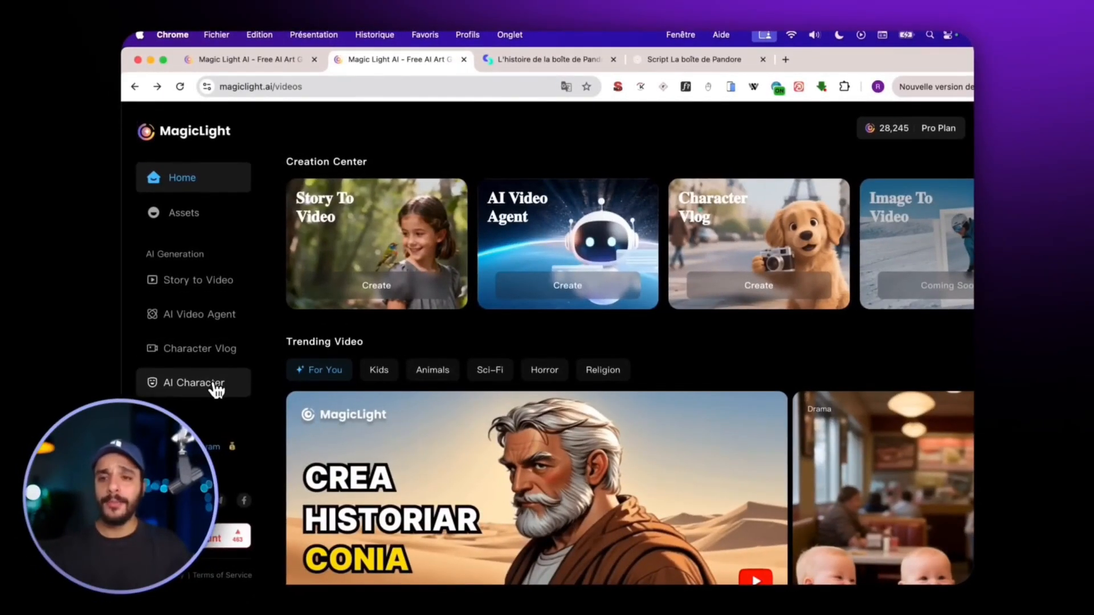
# Start creating an AI character named "Zeus" in the Epic style, leaving the character prompt empty.
pyautogui.click(214, 384)
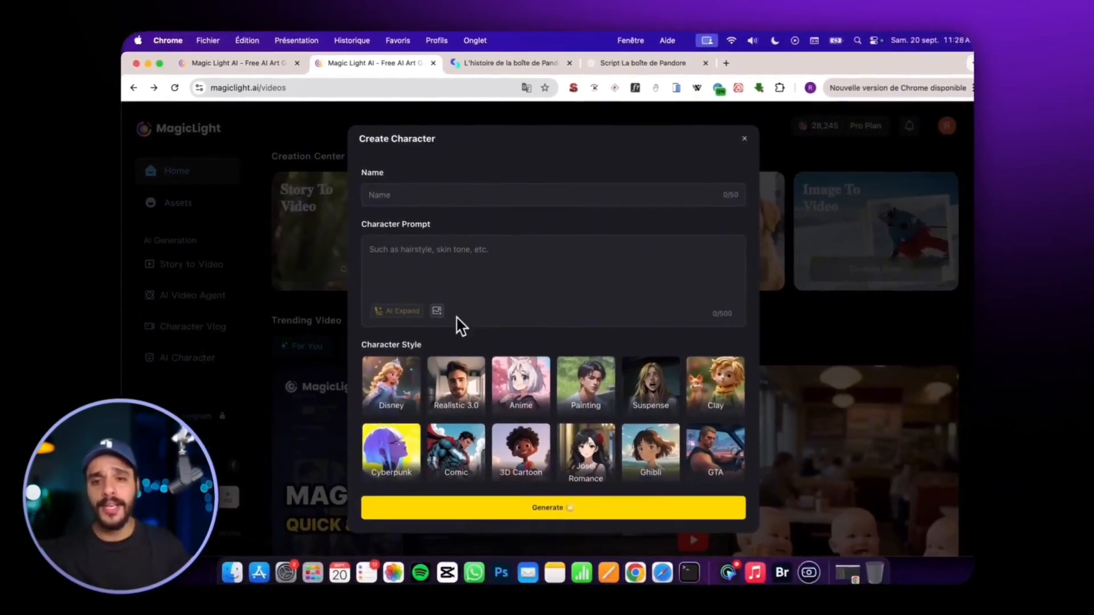
pyautogui.click(441, 194)
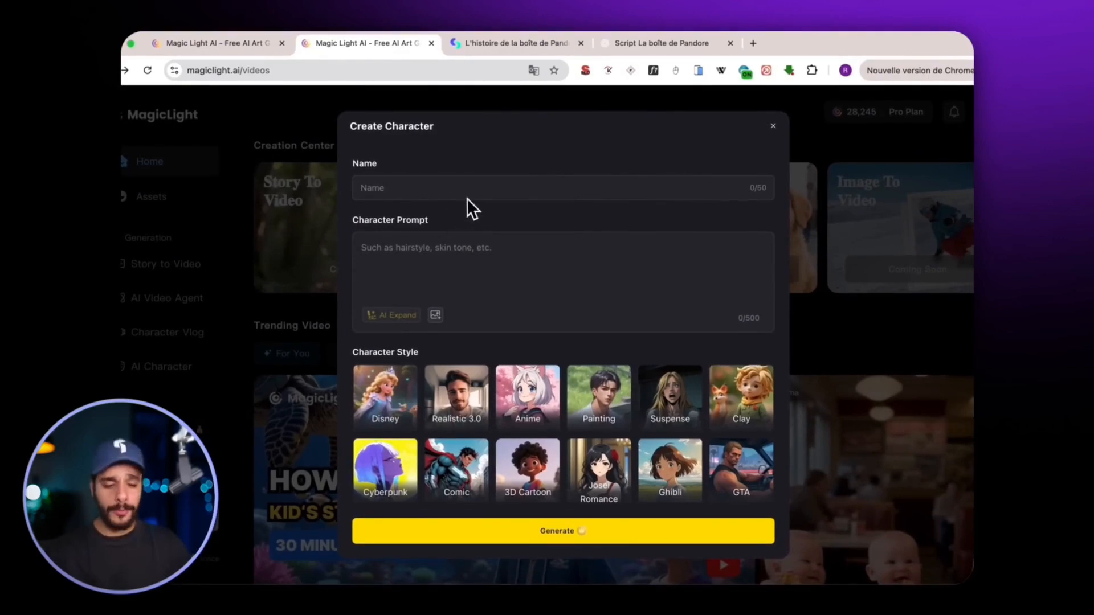
pyautogui.write('Zeus')
pyautogui.click(493, 250)
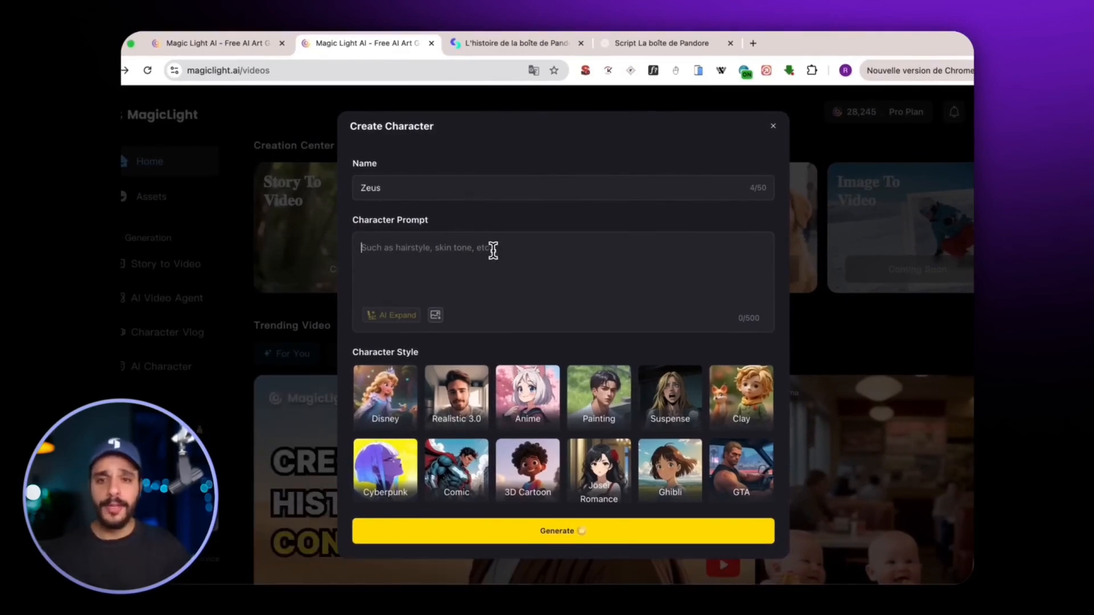
pyautogui.scroll(-3, 443, 429)
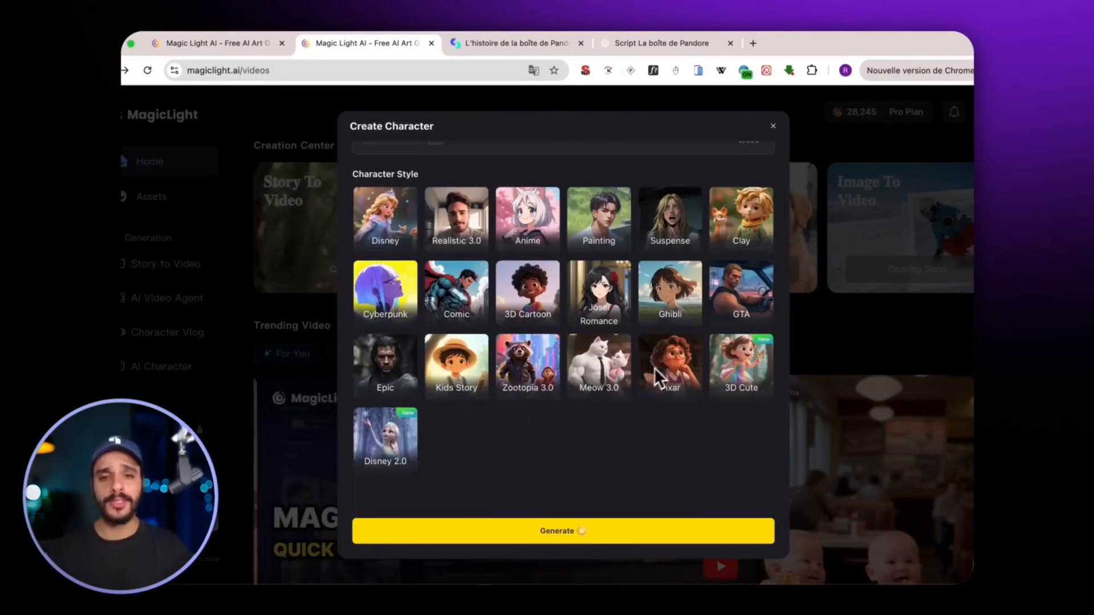
pyautogui.click(406, 376)
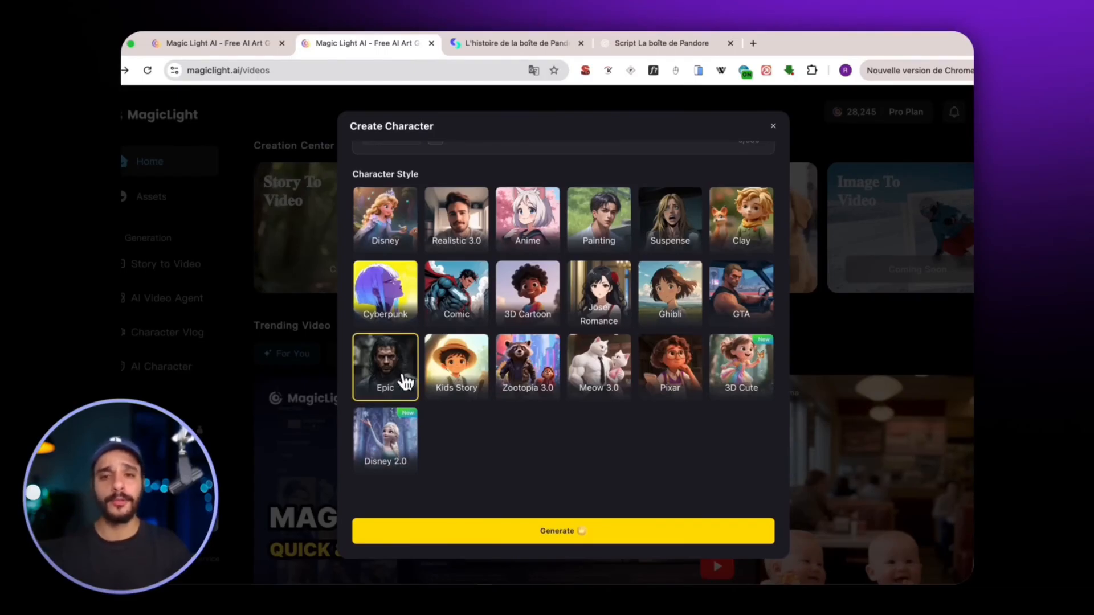
pyautogui.scroll(5, 406, 381)
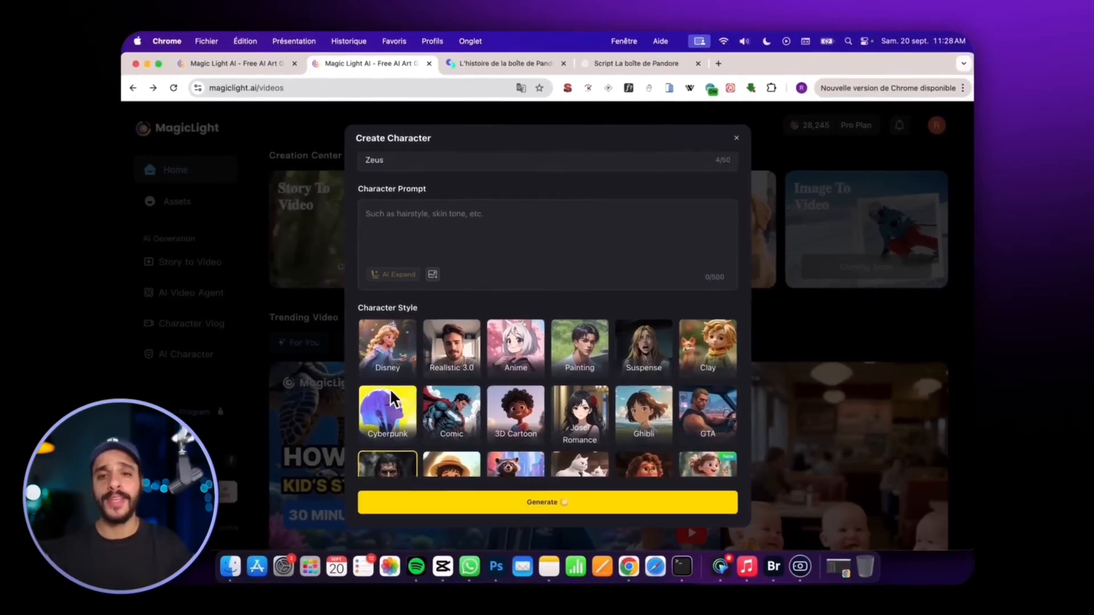
pyautogui.scroll(1, 390, 388)
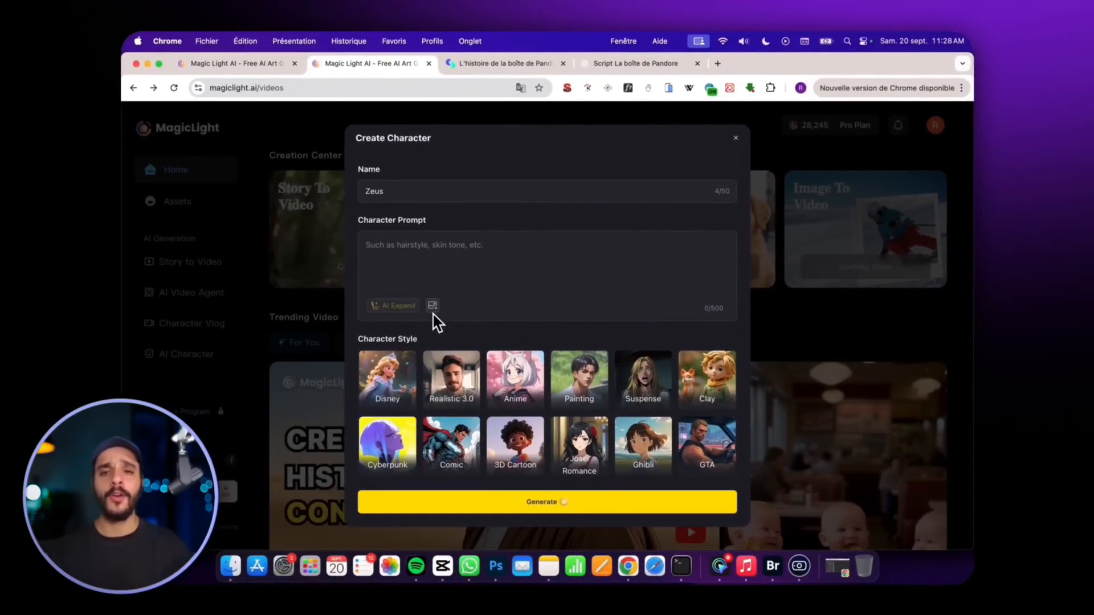
pyautogui.moveTo(433, 312)
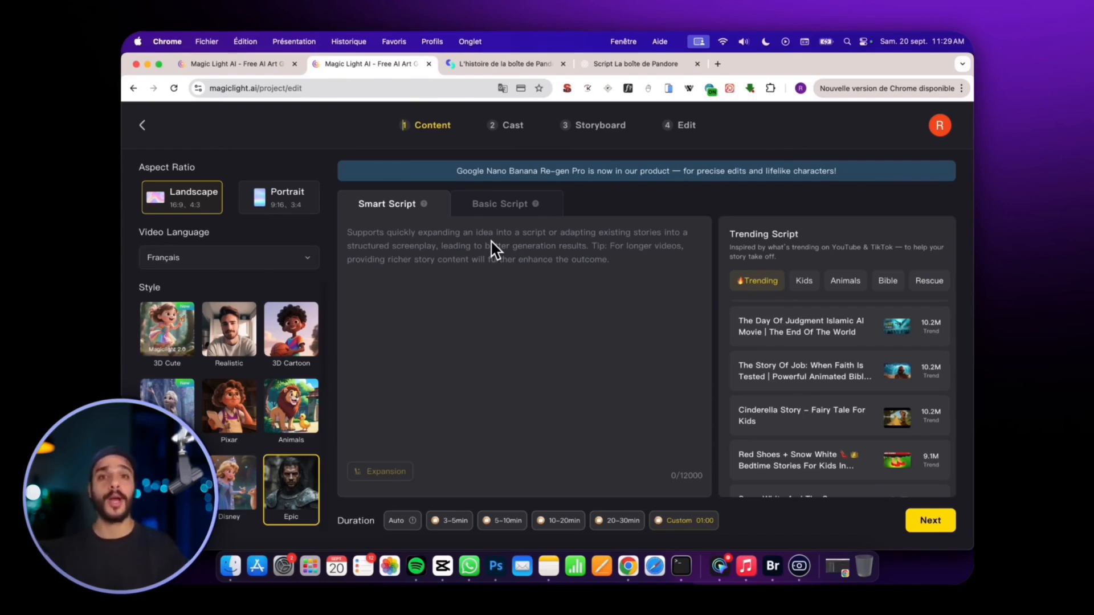
# Switch to the ChatGPT conversation "Script La boîte de Pandore" and review the script and key story elements.
pyautogui.click(508, 236)
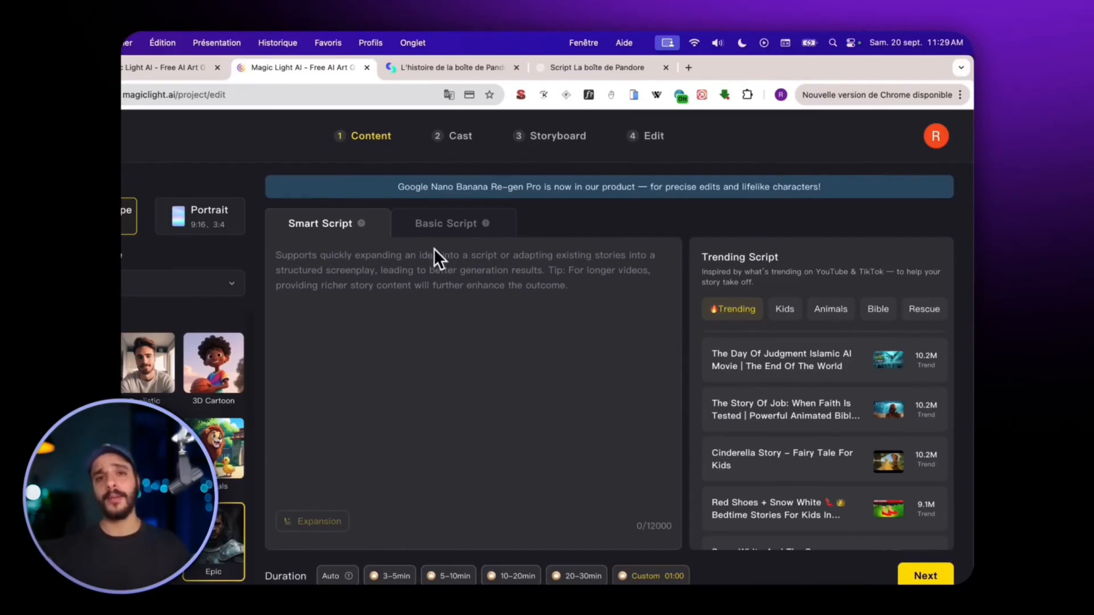
pyautogui.click(631, 69)
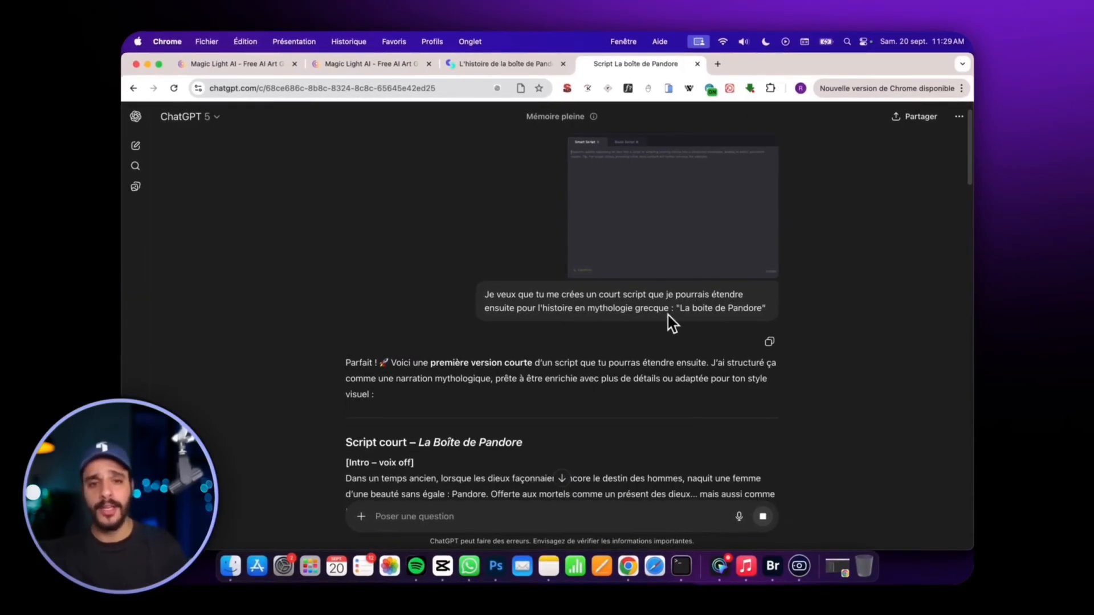
pyautogui.scroll(-15, 348, 364)
pyautogui.scroll(10, 410, 279)
pyautogui.scroll(-15, 558, 275)
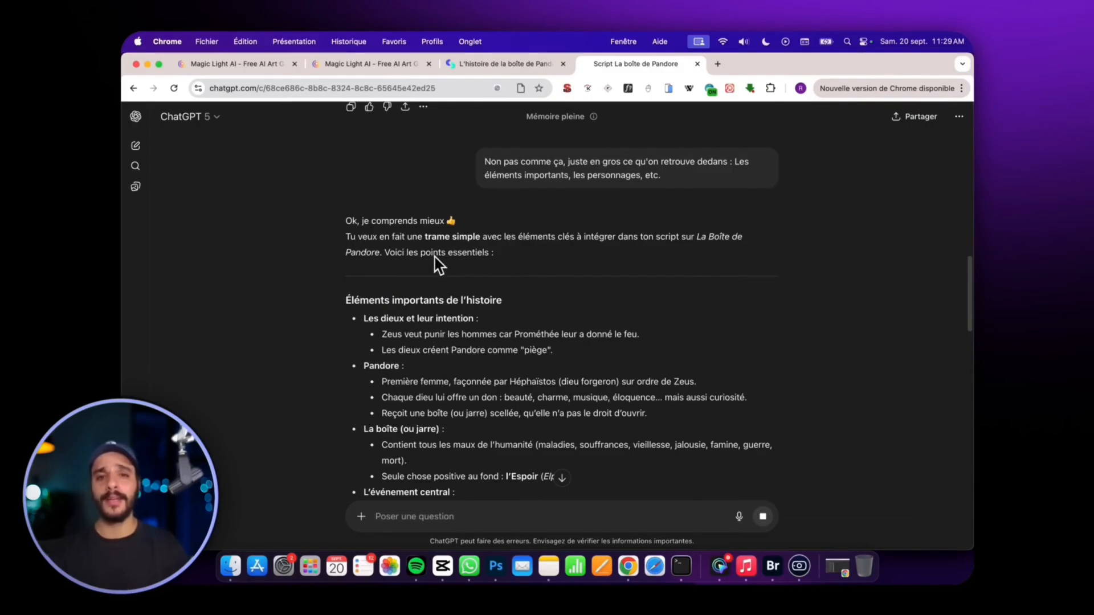
# Copy ChatGPT's key story elements into MagicLight's Smart Script and start the text with "Voici l'histoire : La boite de pandore :".
pyautogui.moveTo(344, 272); pyautogui.dragTo(674, 348)
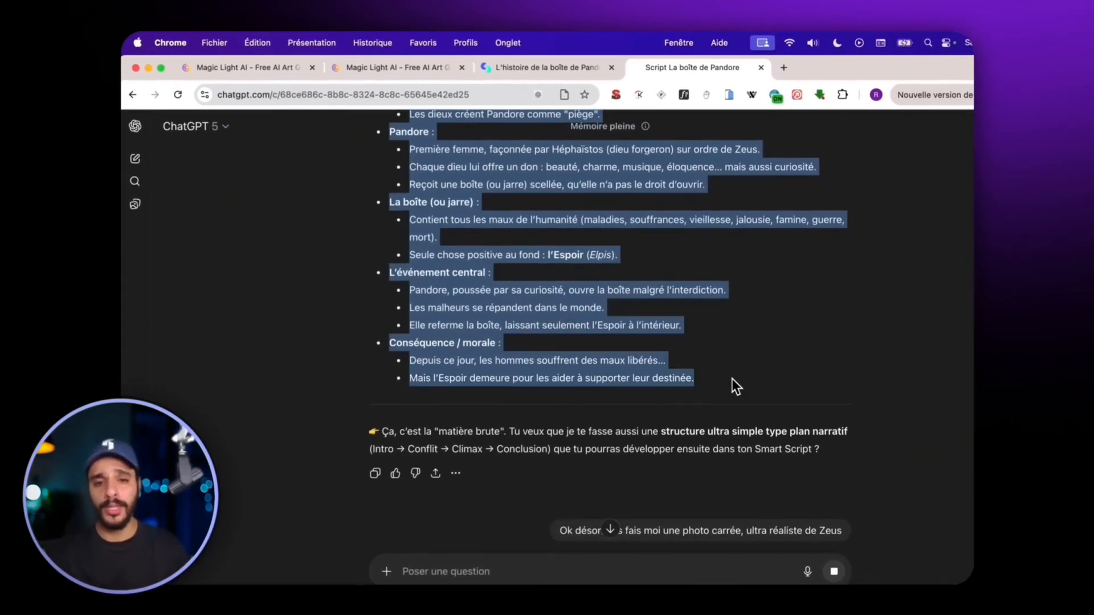
pyautogui.click(527, 70)
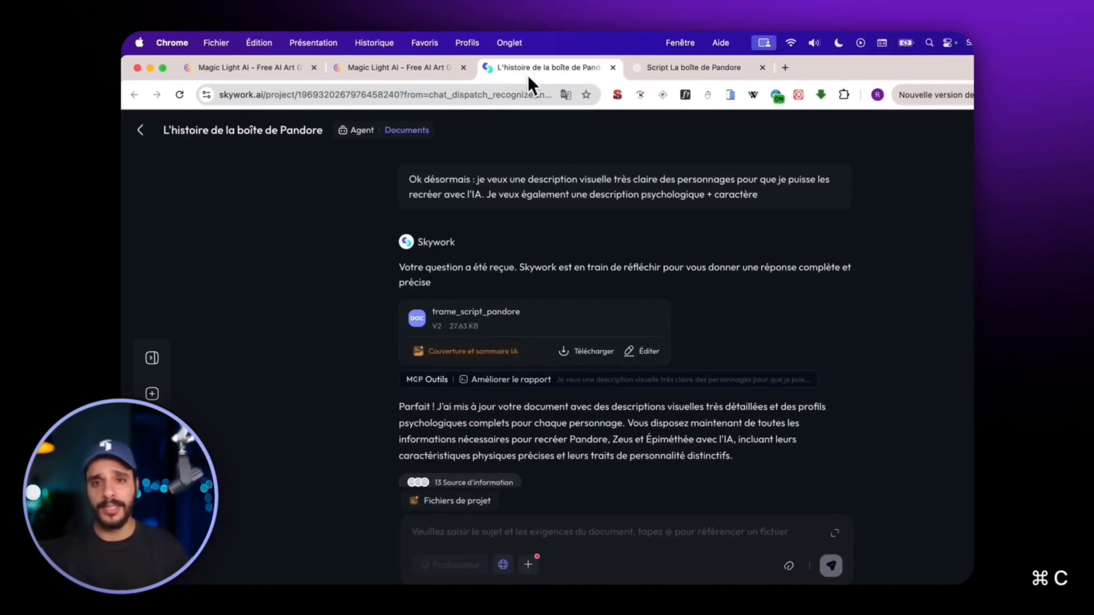
pyautogui.click(433, 68)
pyautogui.press('super+v')
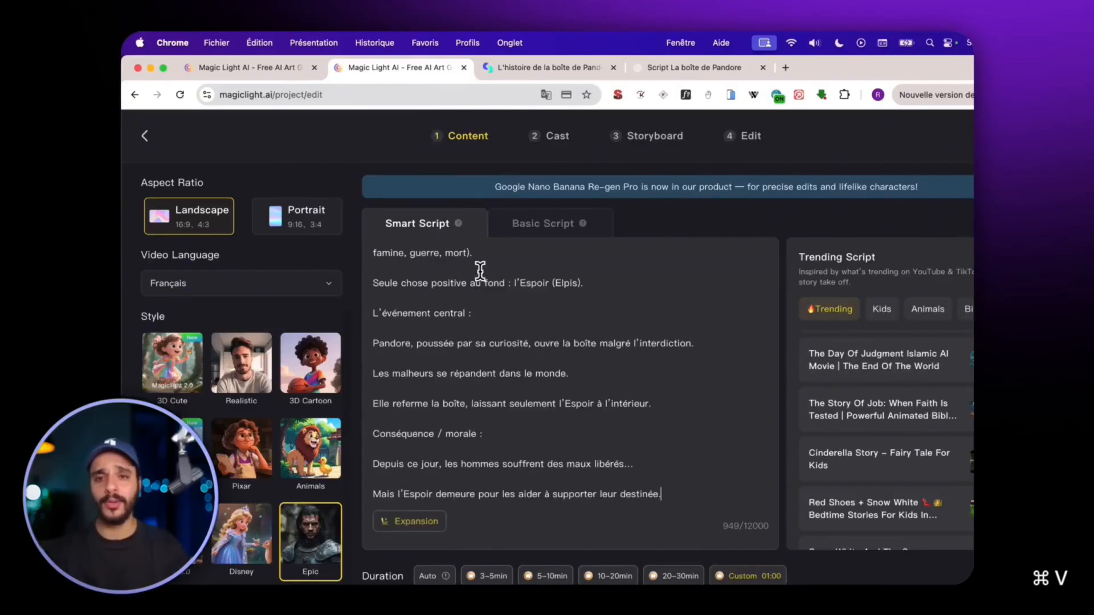
pyautogui.scroll(5, 481, 296)
pyautogui.write("Voici l'histoire : La boite de pandore : Éléments importants de l’histoire")
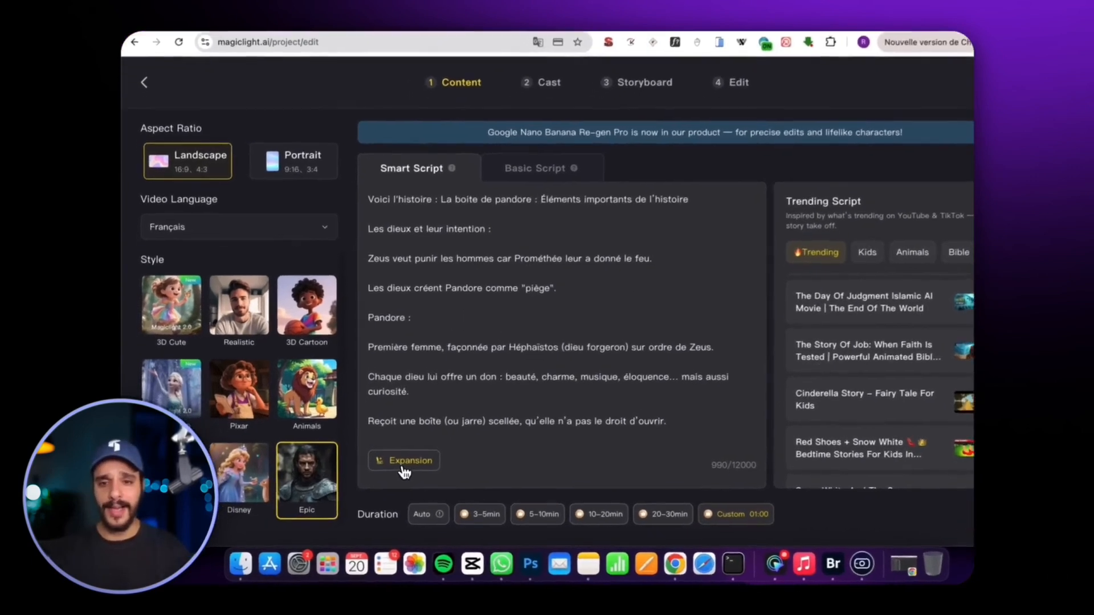
# Generate an expanded version of the Smart Script and read through the proposed text.
pyautogui.click(380, 471)
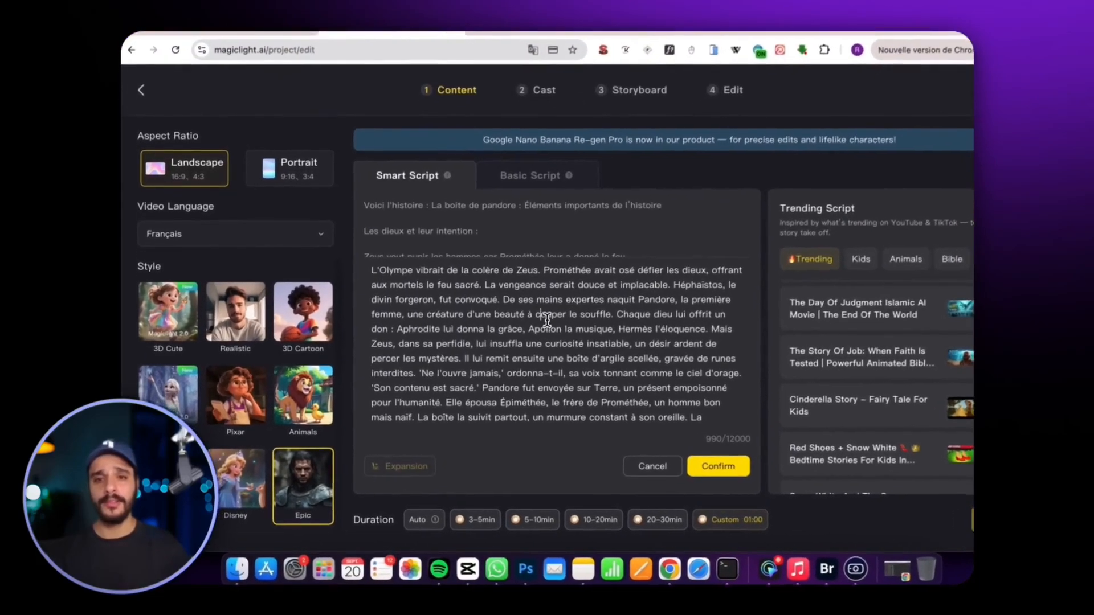
pyautogui.scroll(-3, 544, 319)
pyautogui.scroll(3, 522, 309)
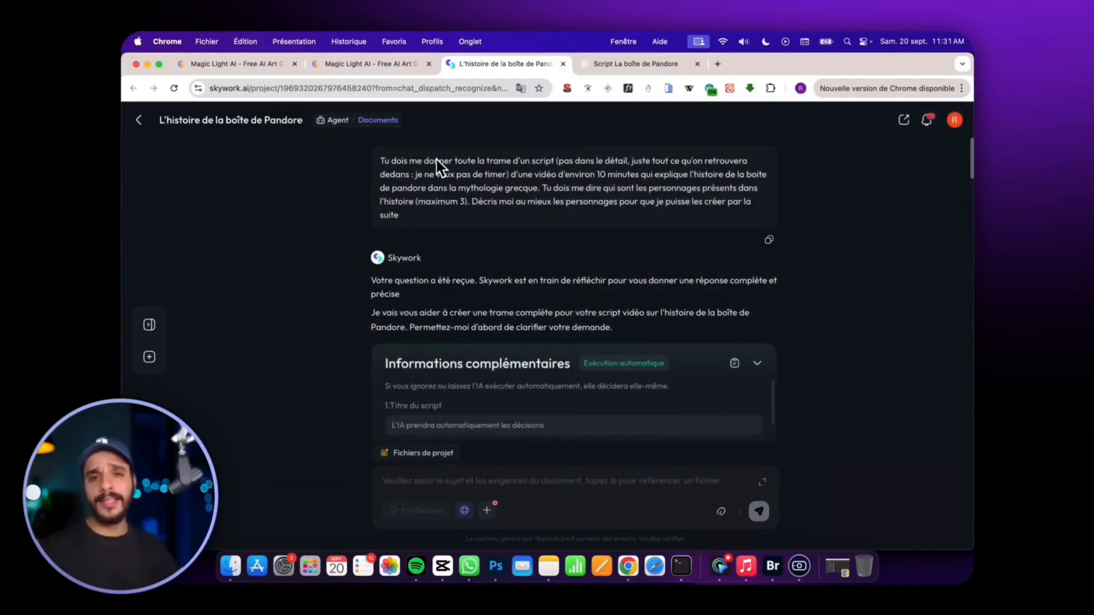
# Review the Skywork conversation on the Pandora script outline, from the initial request through its web research.
pyautogui.scroll(-3, 537, 268)
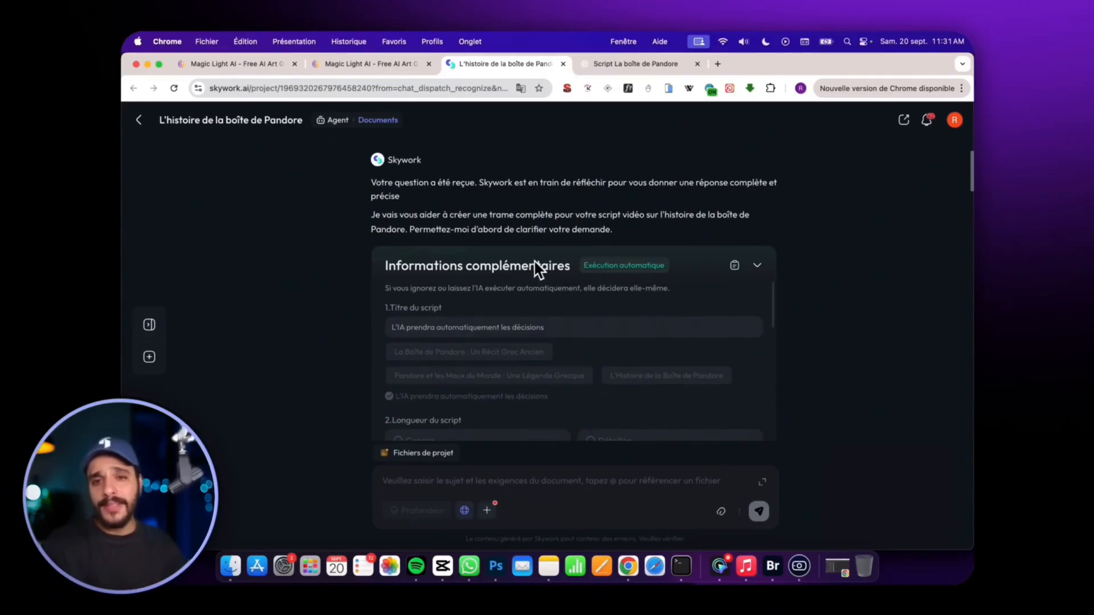
pyautogui.scroll(-8, 472, 233)
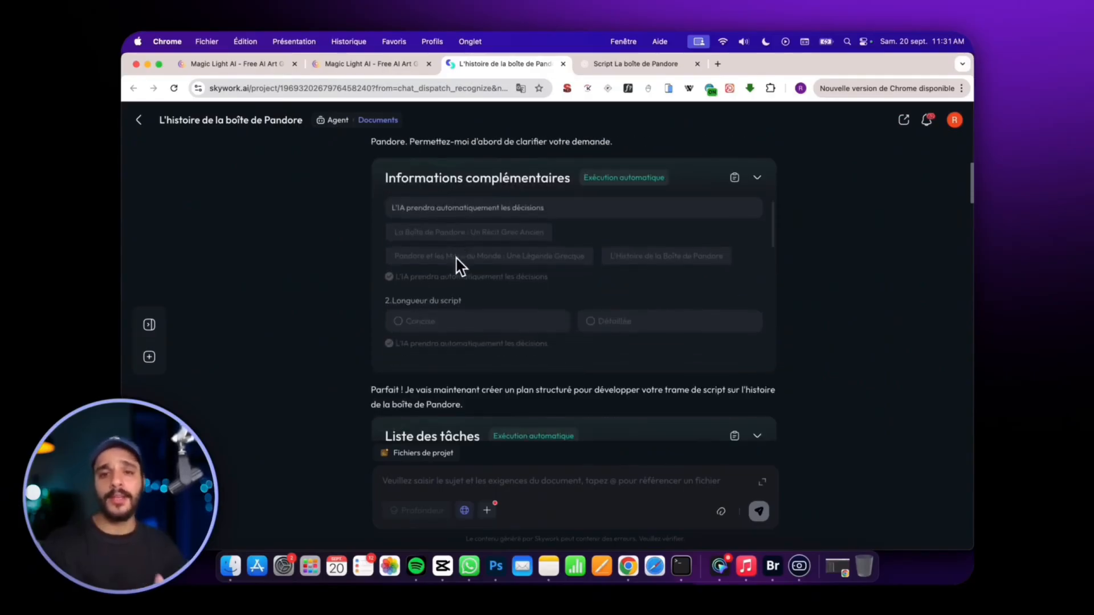
pyautogui.scroll(-10, 849, 276)
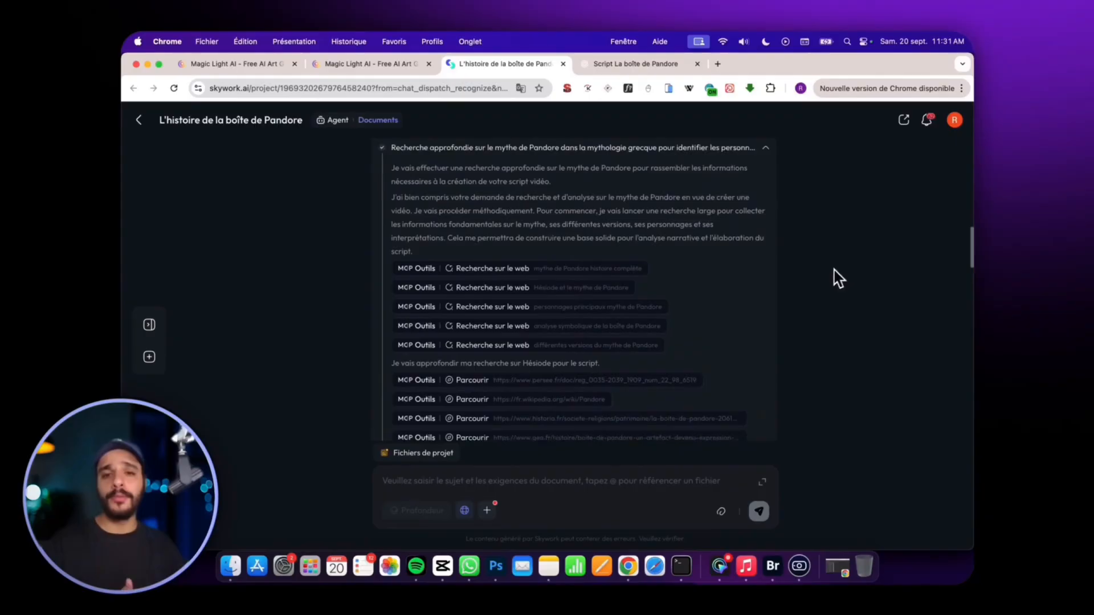
pyautogui.scroll(-2, 567, 275)
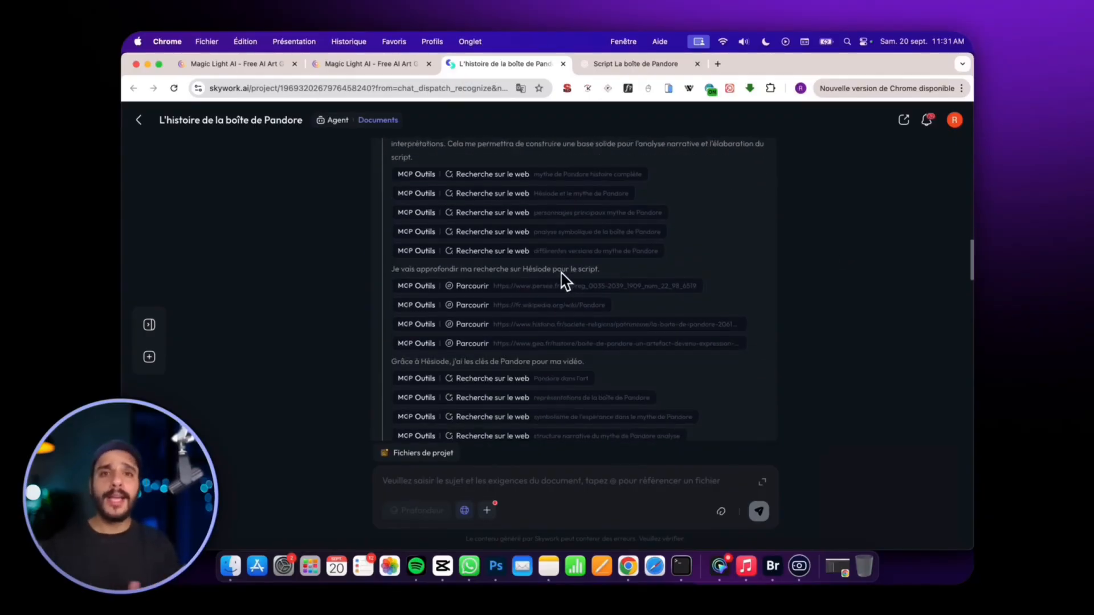
pyautogui.scroll(-8, 570, 279)
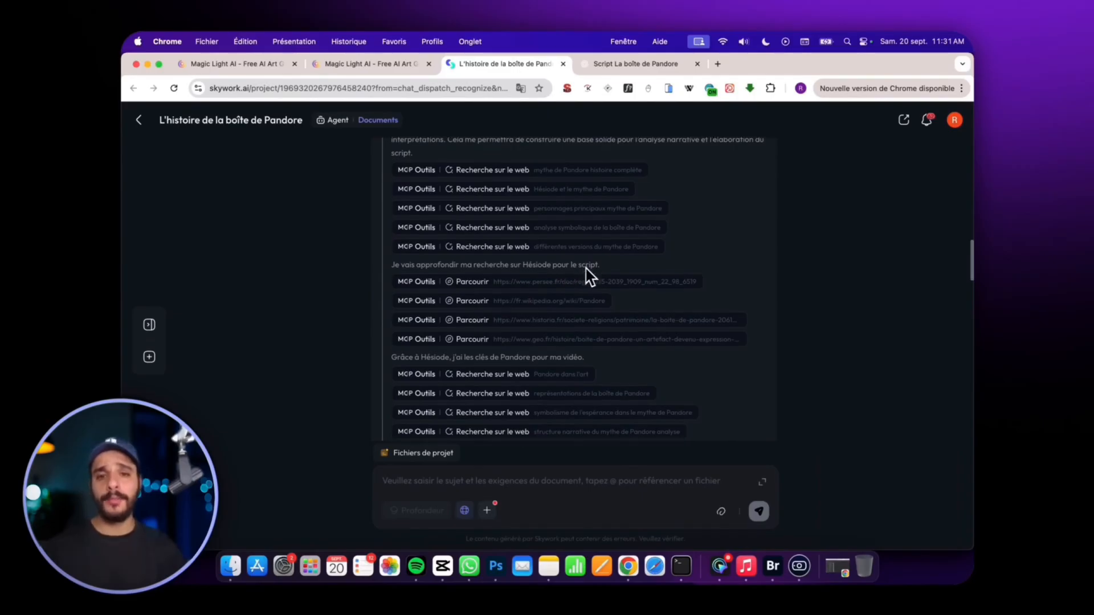
pyautogui.scroll(-15, 590, 278)
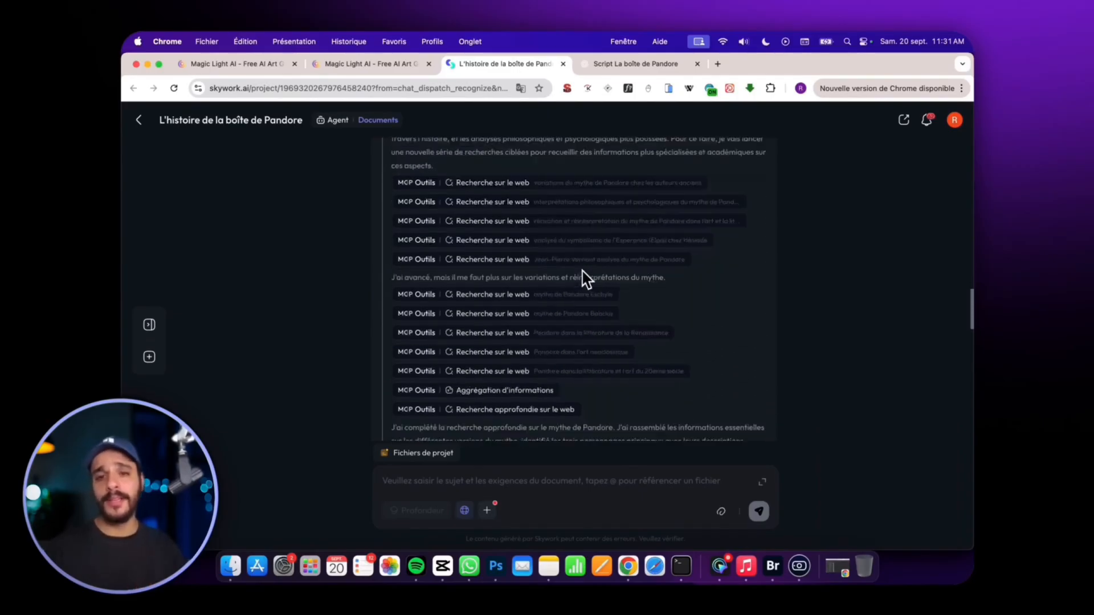
pyautogui.scroll(5, 576, 281)
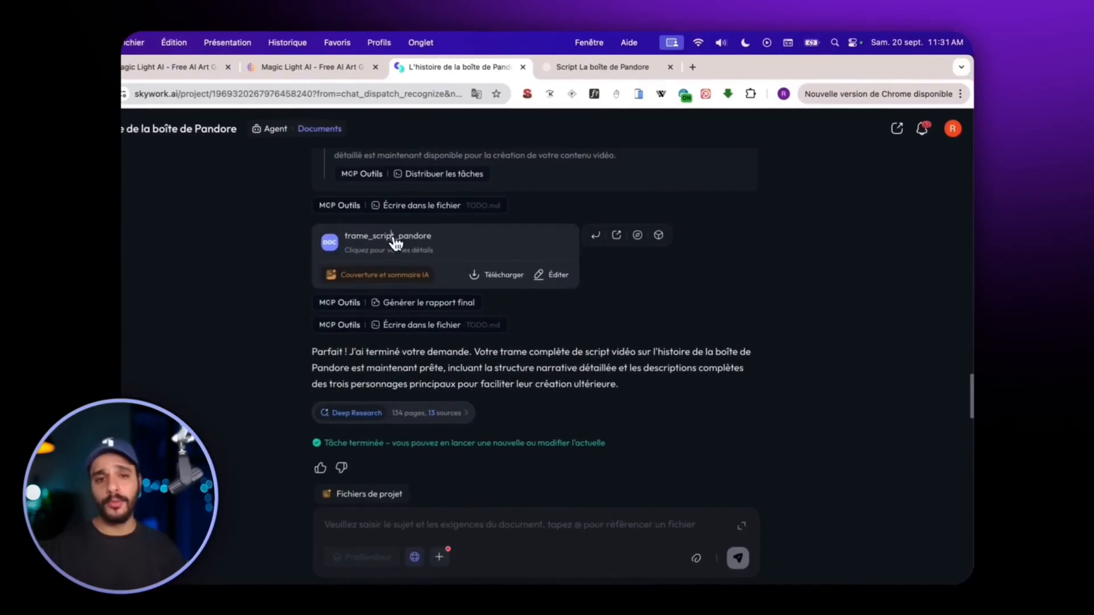
# Open the trame_script_pandore document and examine its summary and the descriptions of Pandore, Zeus and Épiméthée.
pyautogui.click(435, 226)
pyautogui.scroll(-3, 801, 286)
pyautogui.scroll(3, 692, 326)
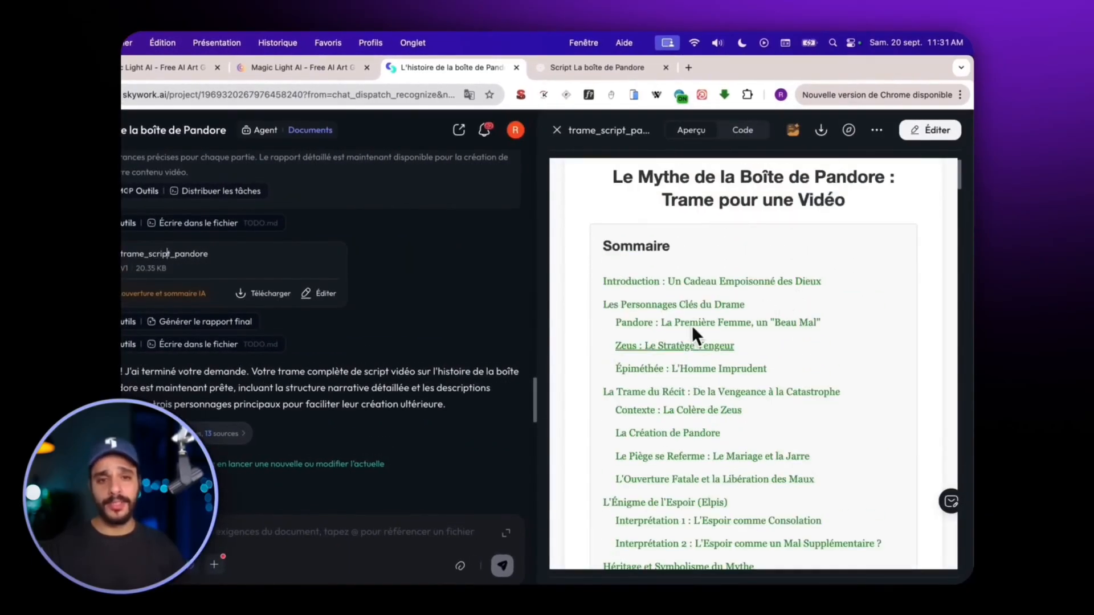
pyautogui.click(662, 306)
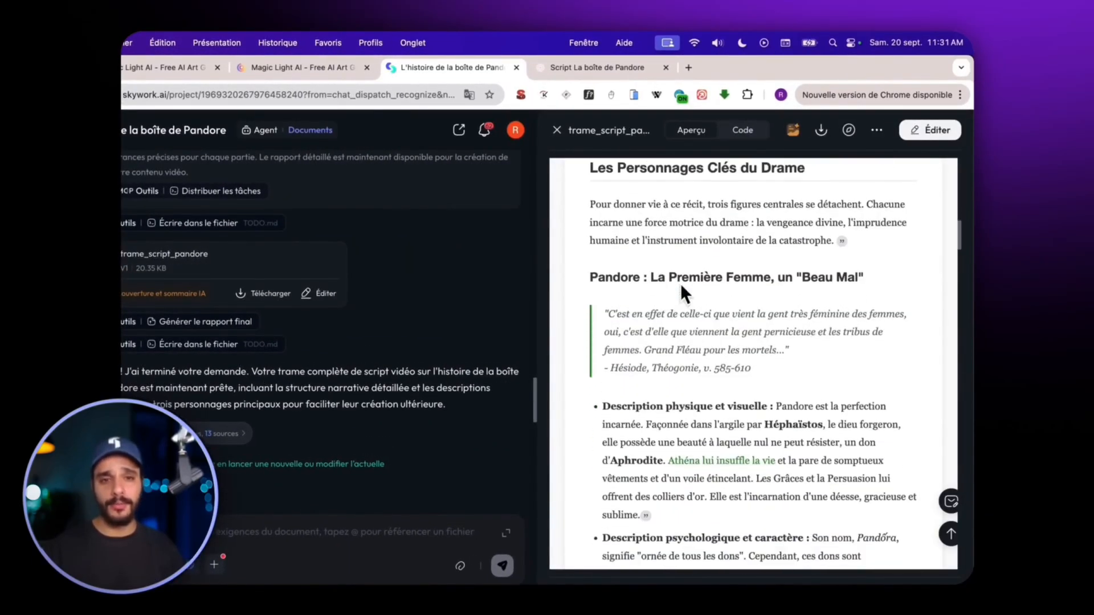
pyautogui.scroll(-5, 712, 251)
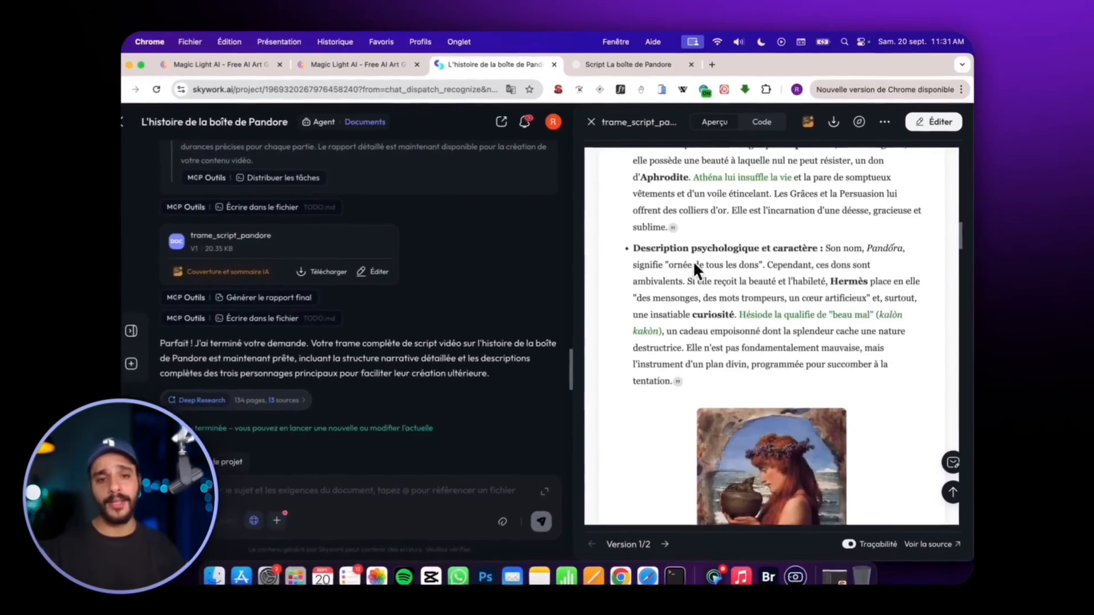
pyautogui.scroll(-10, 693, 261)
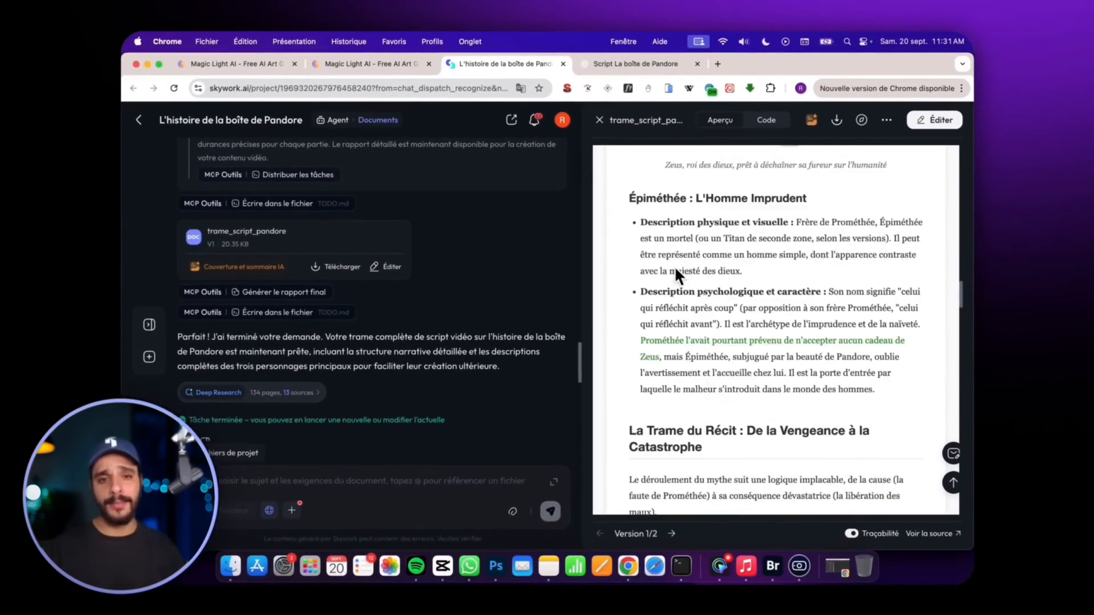
pyautogui.scroll(-2, 735, 245)
pyautogui.scroll(2, 730, 265)
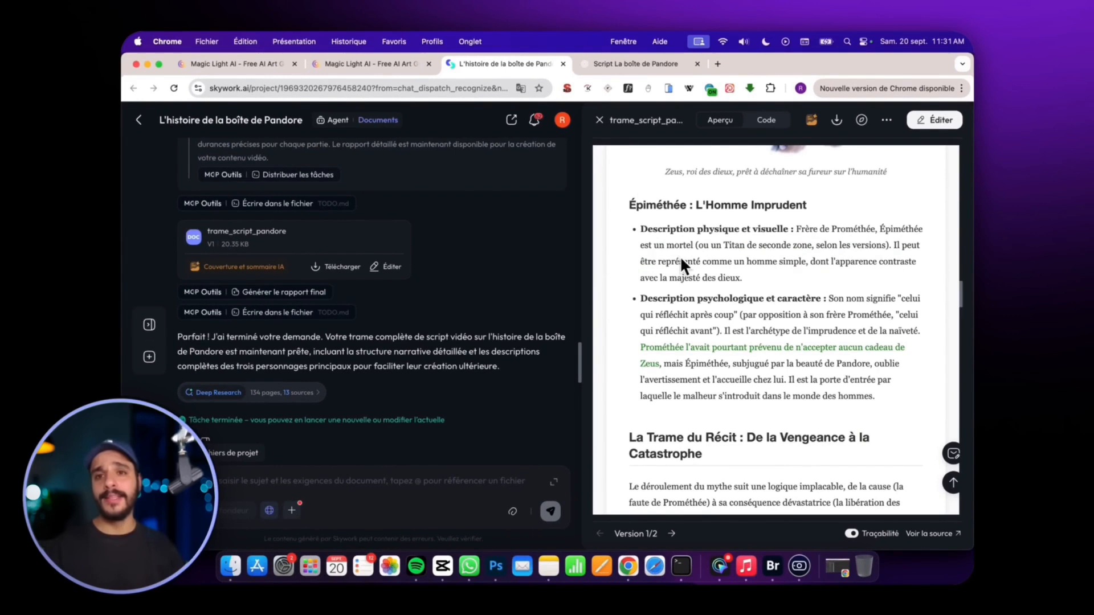
# Copy the document's text from "La Trame du Récit" through the conclusion and paste it into MagicLight's Basic Script.
pyautogui.scroll(-3, 679, 257)
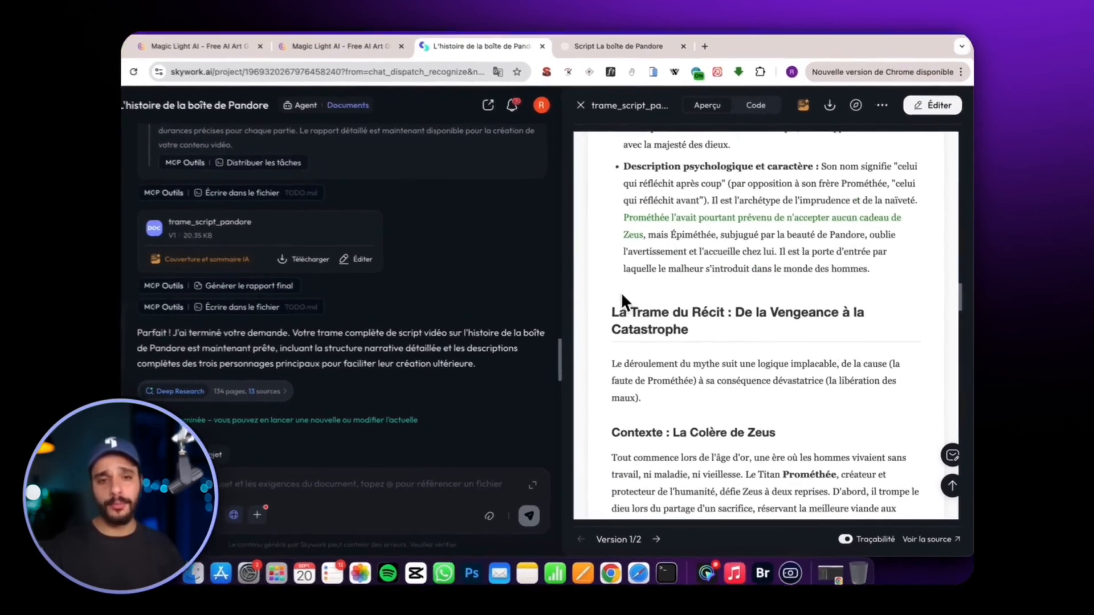
pyautogui.moveTo(622, 296); pyautogui.dragTo(763, 290)
pyautogui.press('super+c')
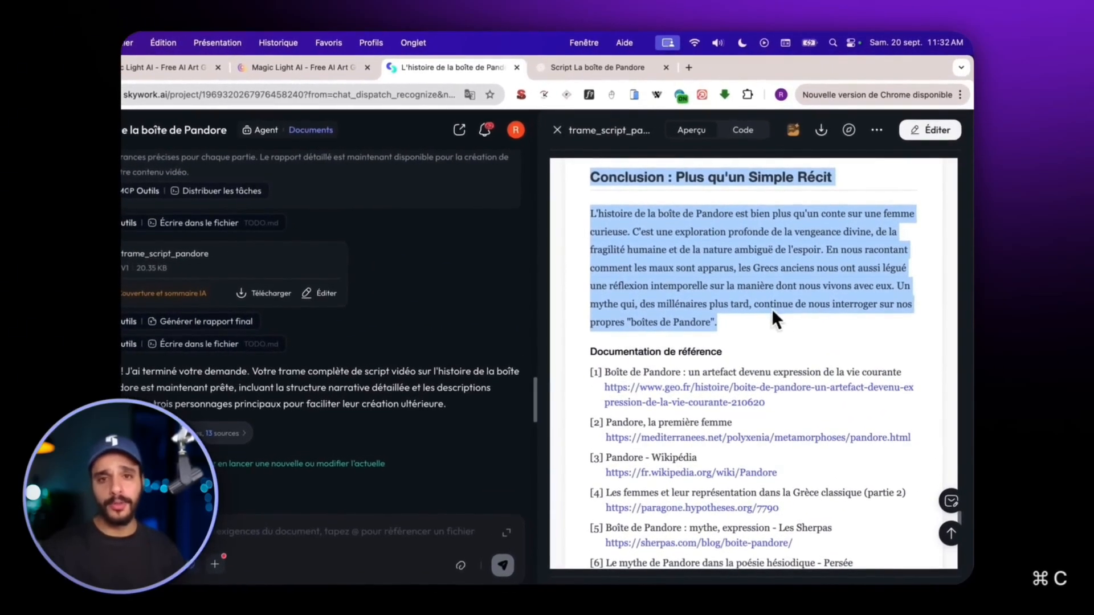
pyautogui.click(319, 69)
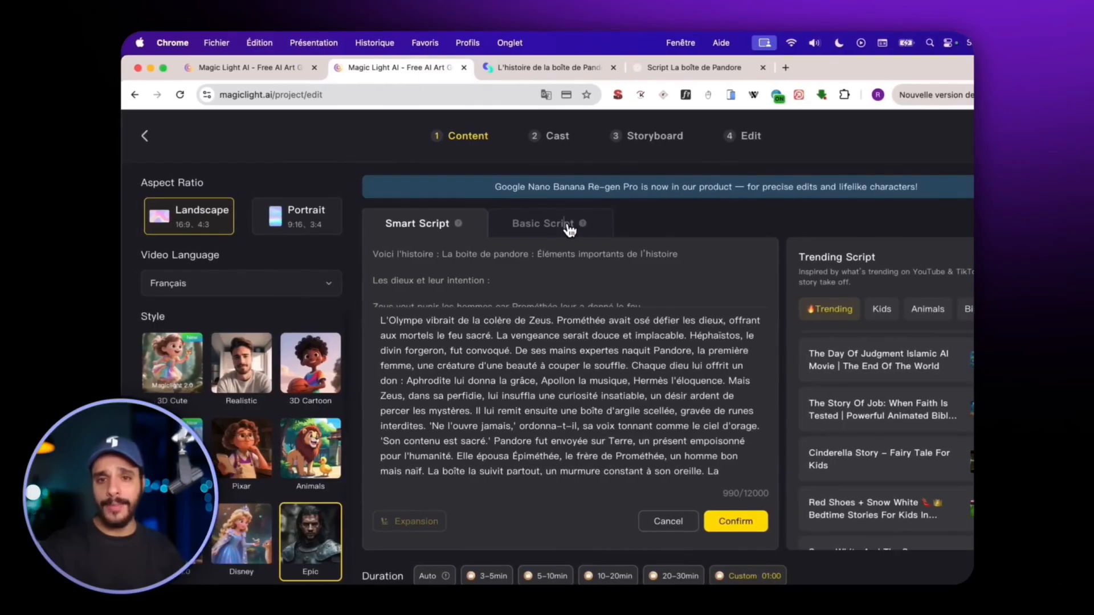
pyautogui.click(570, 228)
pyautogui.press('super+v')
pyautogui.scroll(10, 562, 382)
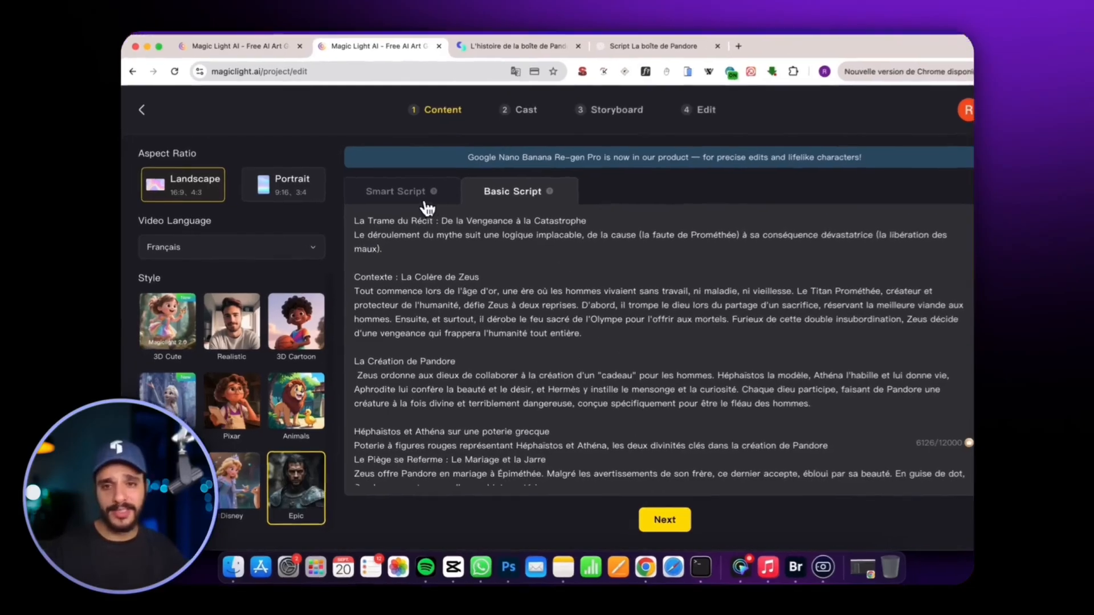
# Compare how the pasted story appears in the Smart Script and Basic Script modes.
pyautogui.click(426, 206)
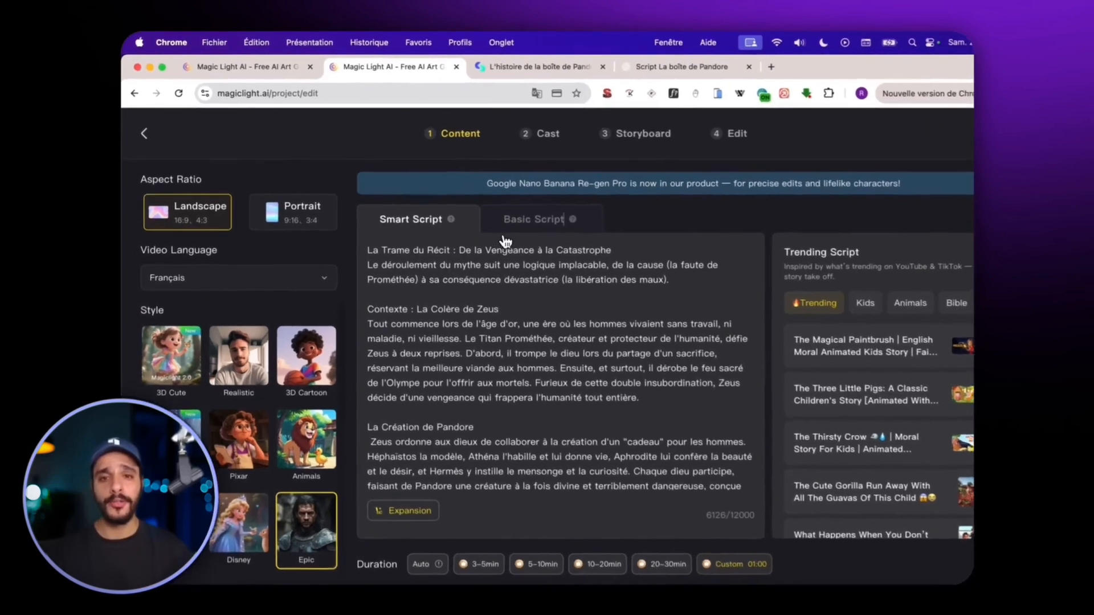
pyautogui.click(480, 208)
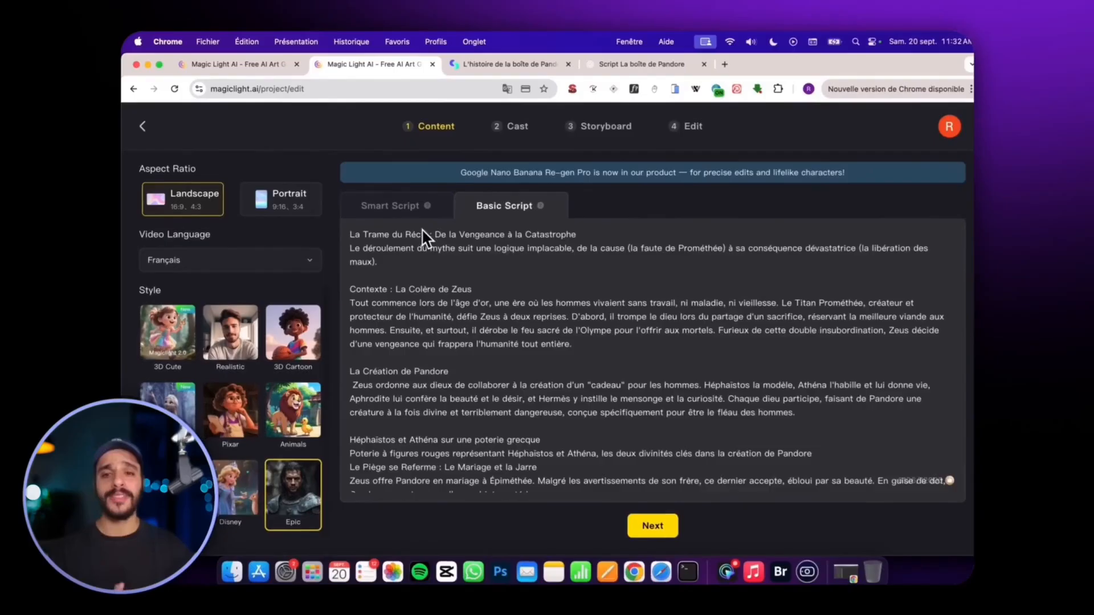
pyautogui.scroll(-3, 506, 347)
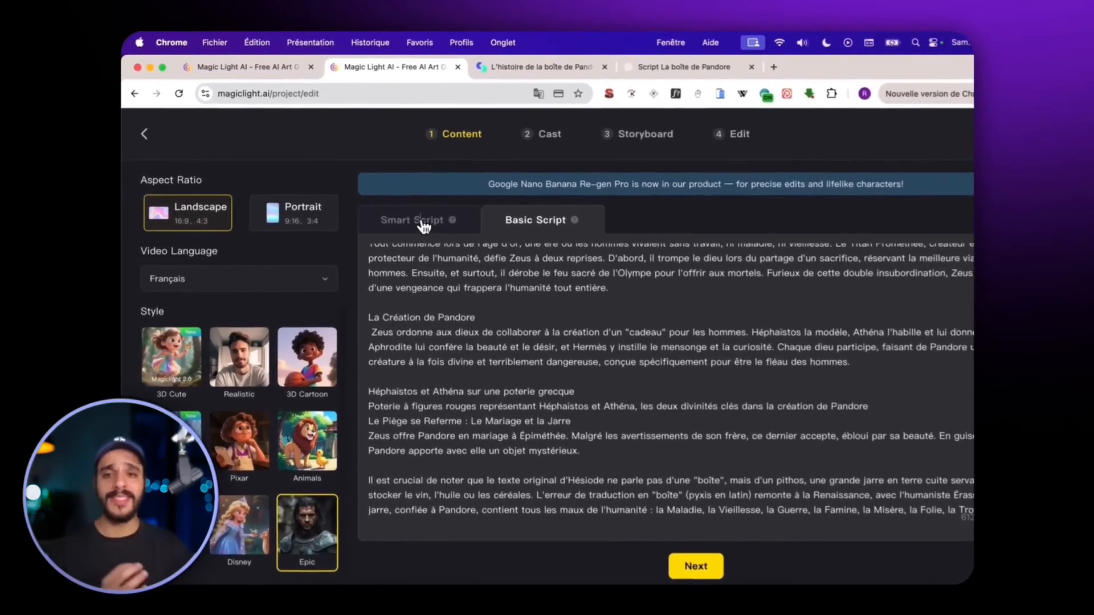
# Use Smart Script with the expanded version of the story and Auto duration, and generate the scene breakdown.
pyautogui.click(401, 207)
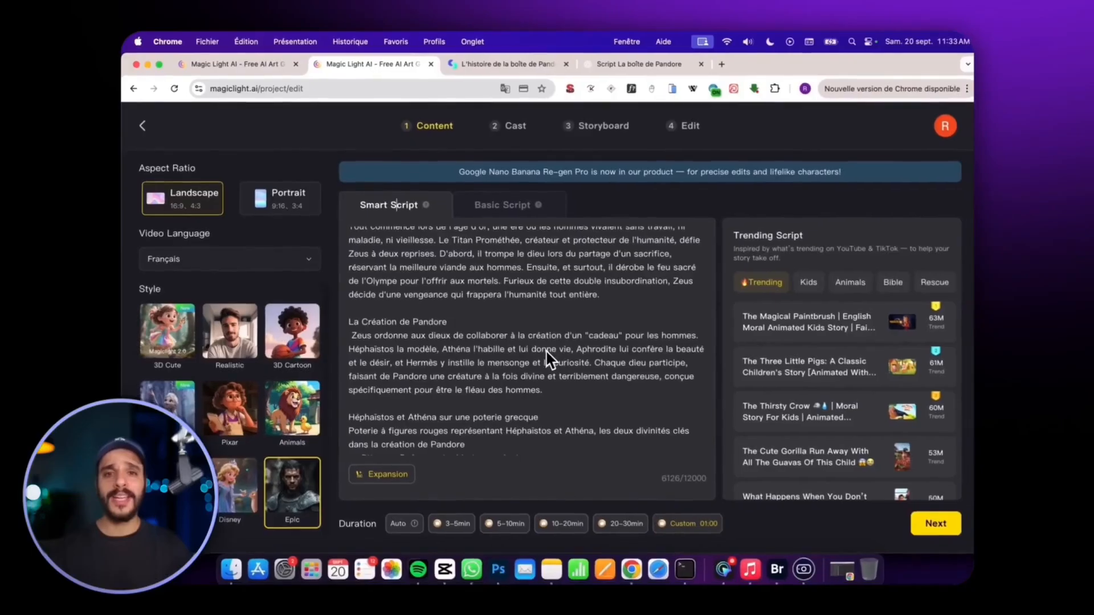
pyautogui.scroll(-10, 490, 427)
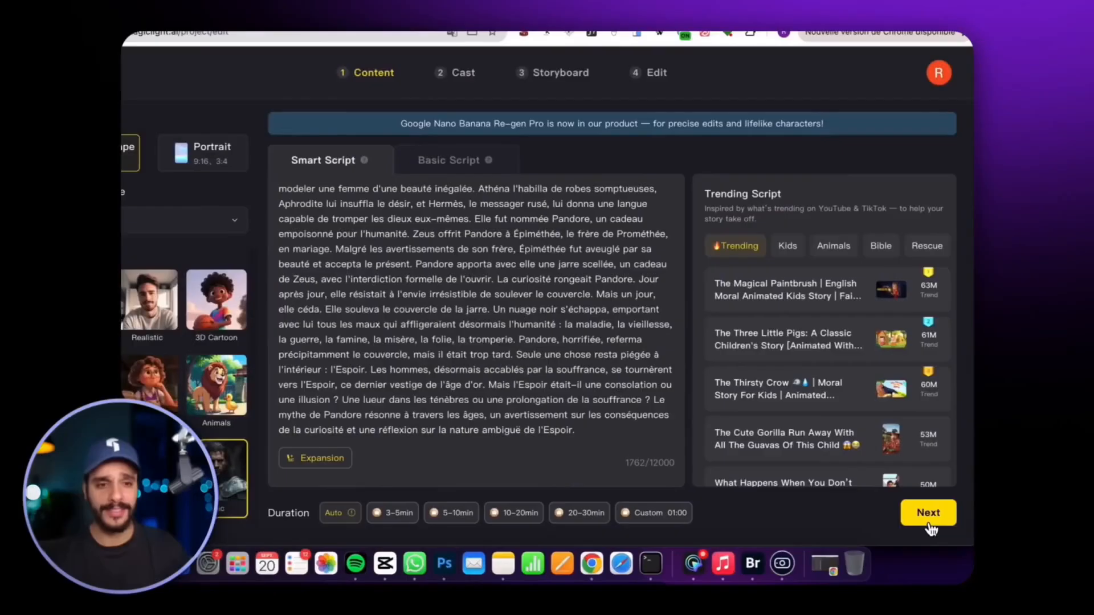
pyautogui.click(931, 519)
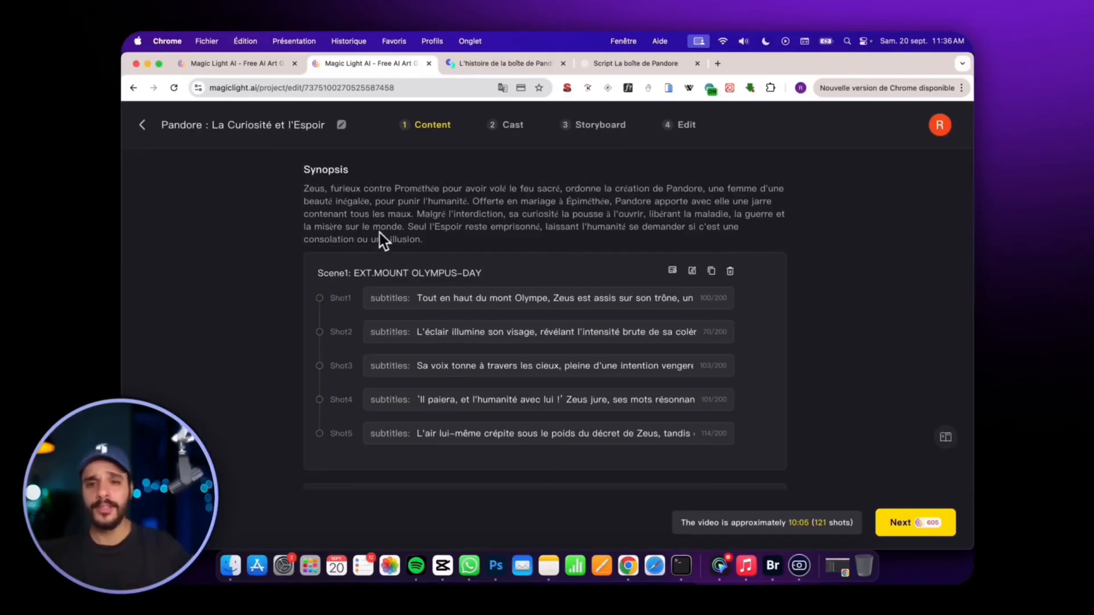
# Review the generated synopsis and scenes, check the descriptions of Scene3's Shot6 and Shot5, and continue to the Cast stage.
pyautogui.scroll(-1, 371, 250)
pyautogui.scroll(-8, 374, 272)
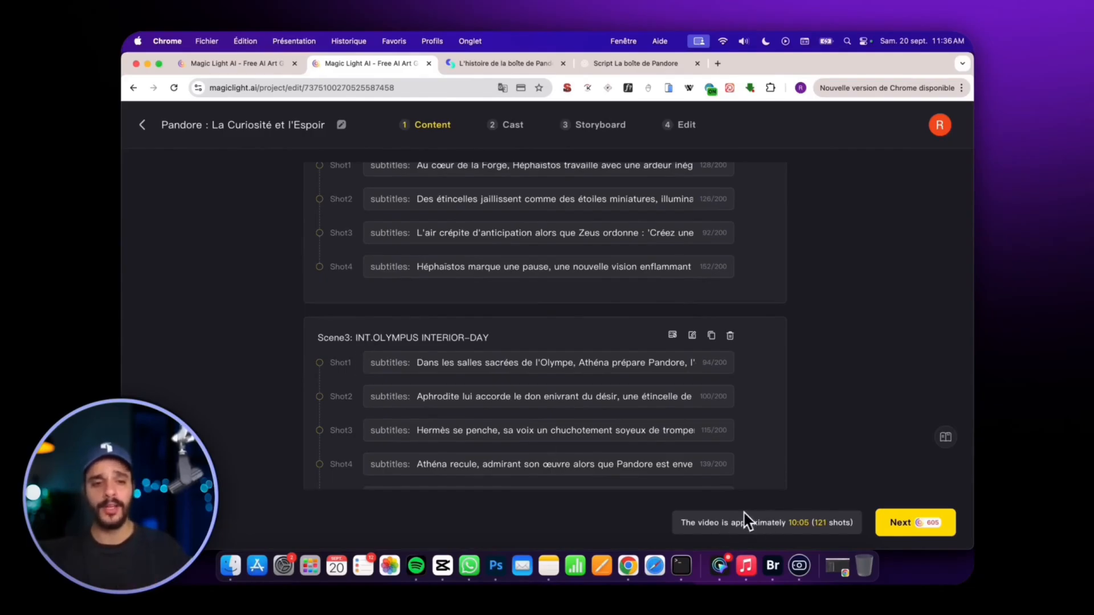
pyautogui.scroll(-3, 627, 353)
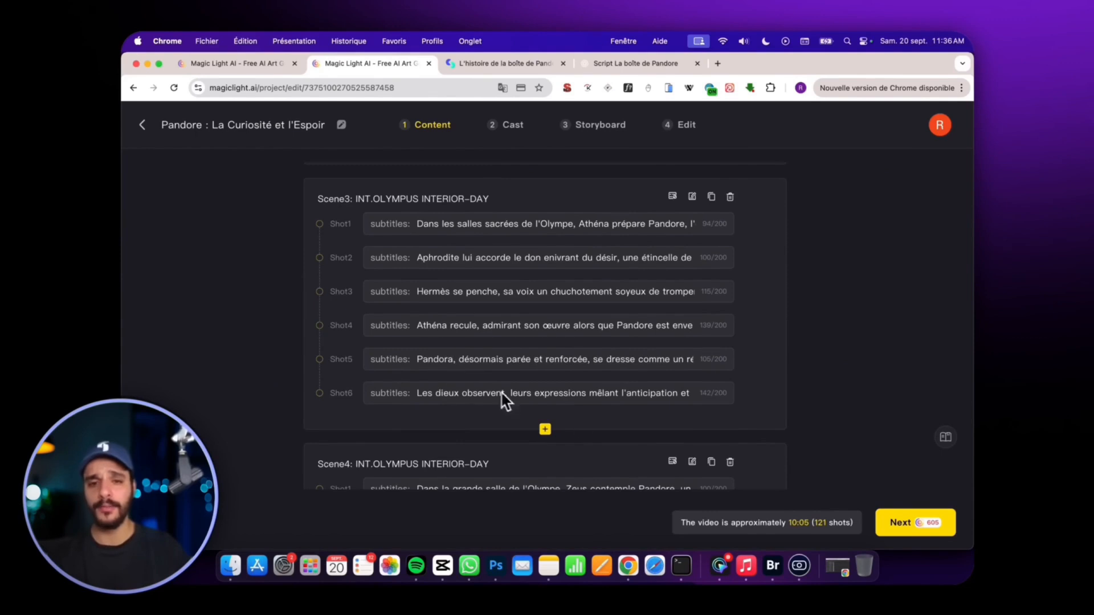
pyautogui.click(719, 394)
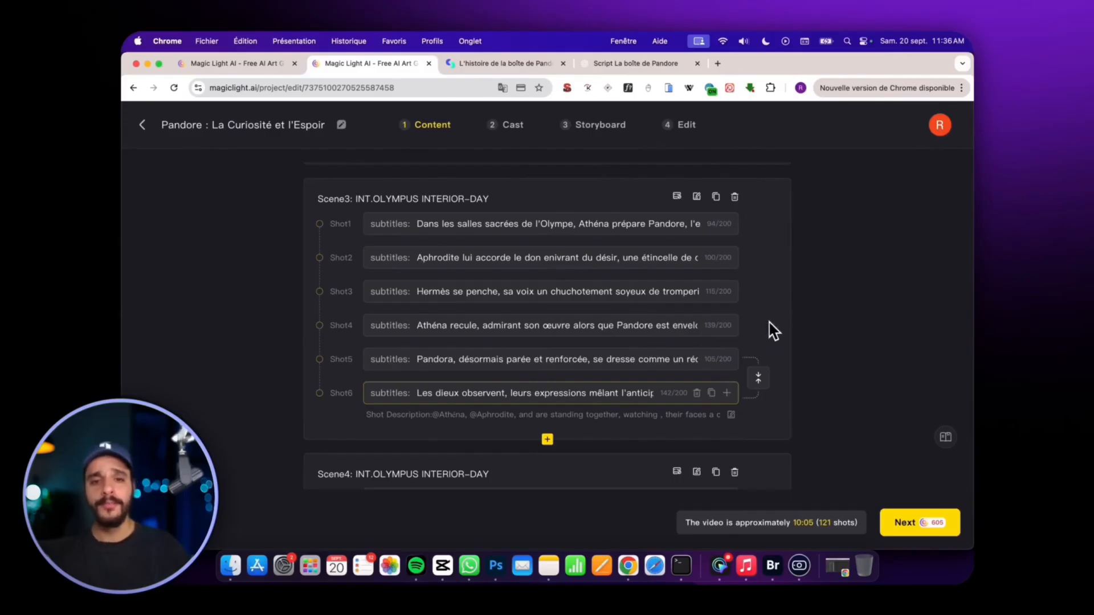
pyautogui.click(473, 359)
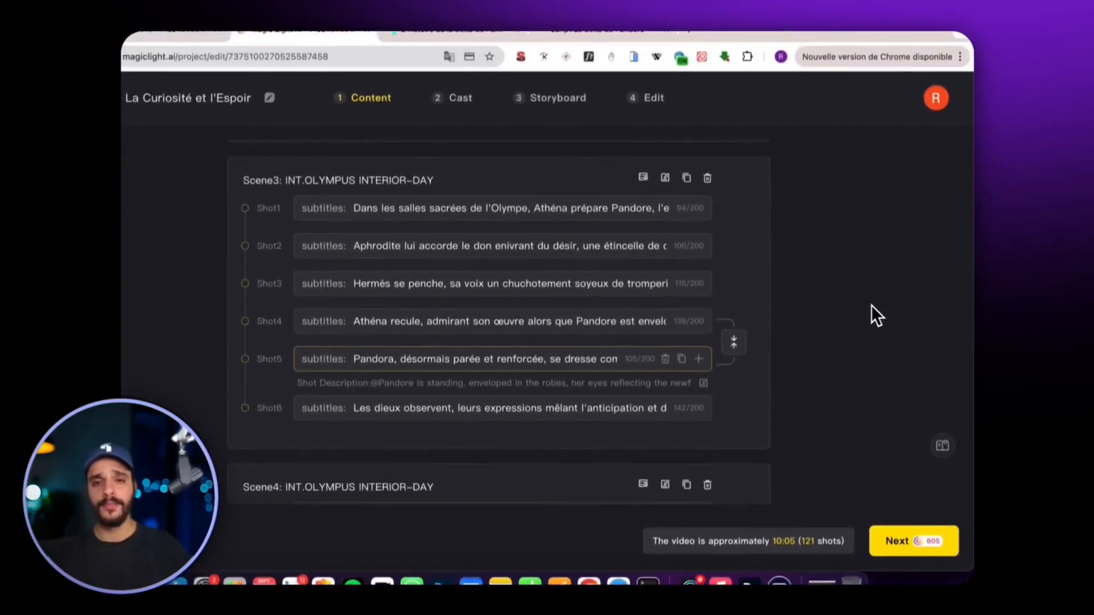
pyautogui.scroll(-20, 741, 342)
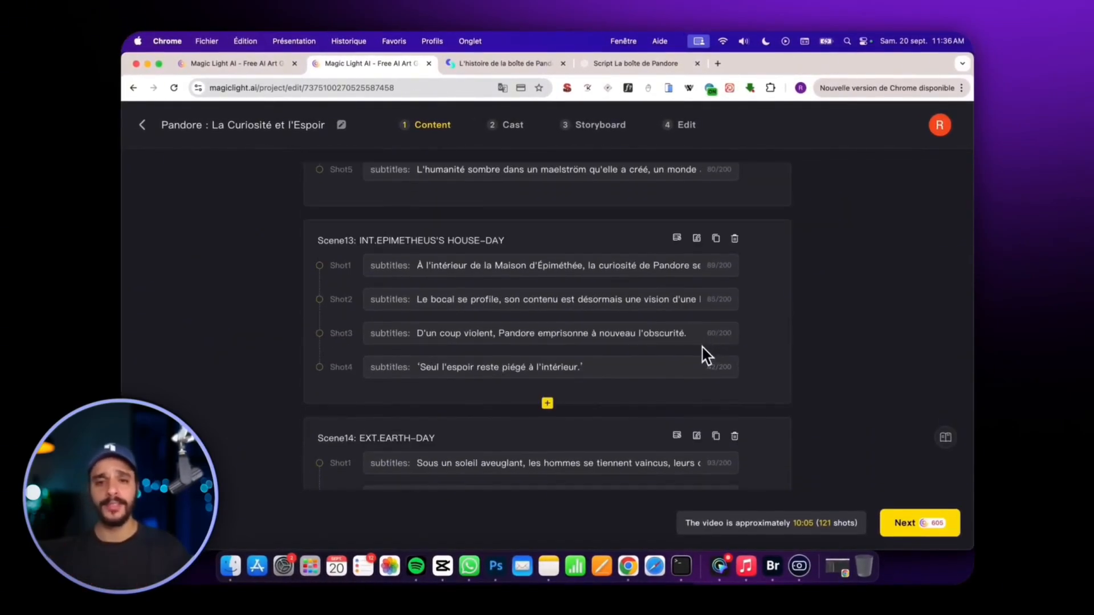
pyautogui.scroll(-3, 706, 356)
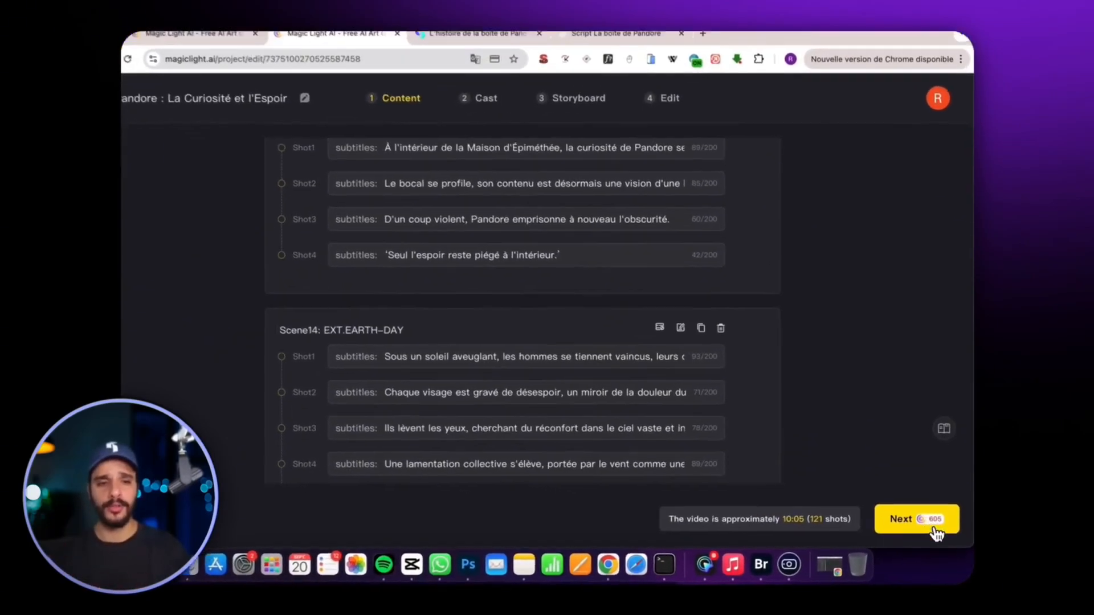
pyautogui.click(934, 522)
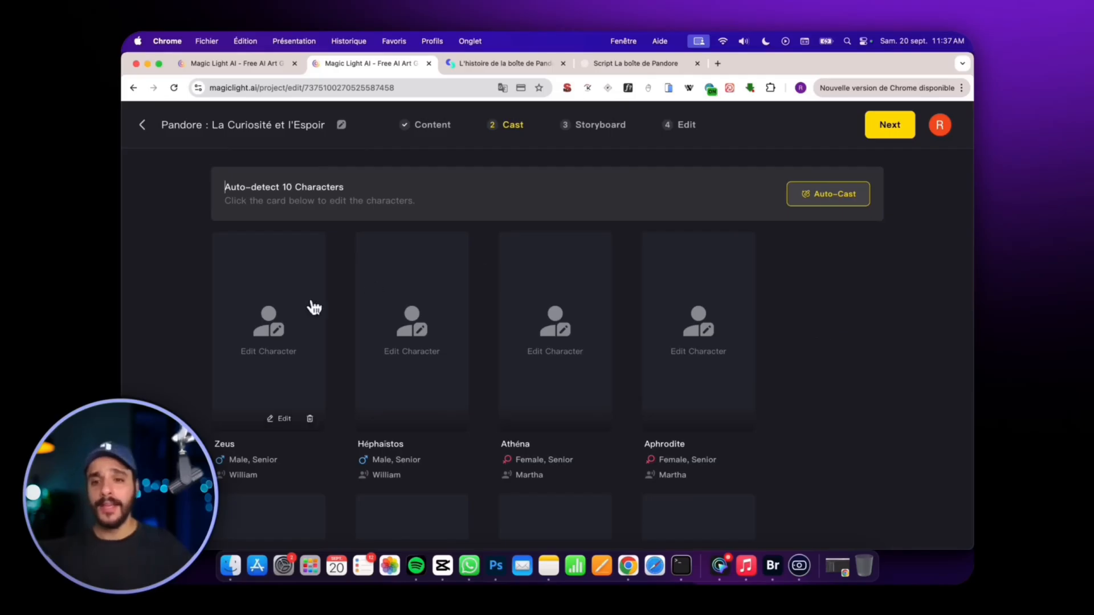
# Open the Zeus character, browse the Character Library, and start creating a custom Epic-style character for him.
pyautogui.click(275, 321)
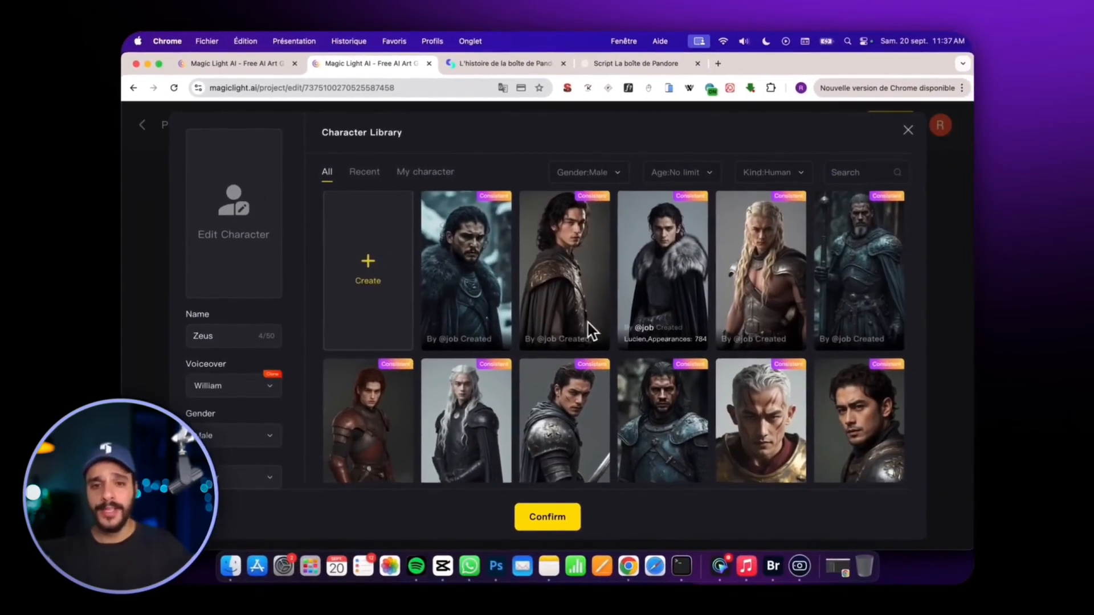
pyautogui.scroll(-3, 681, 318)
pyautogui.scroll(3, 732, 299)
pyautogui.click(350, 285)
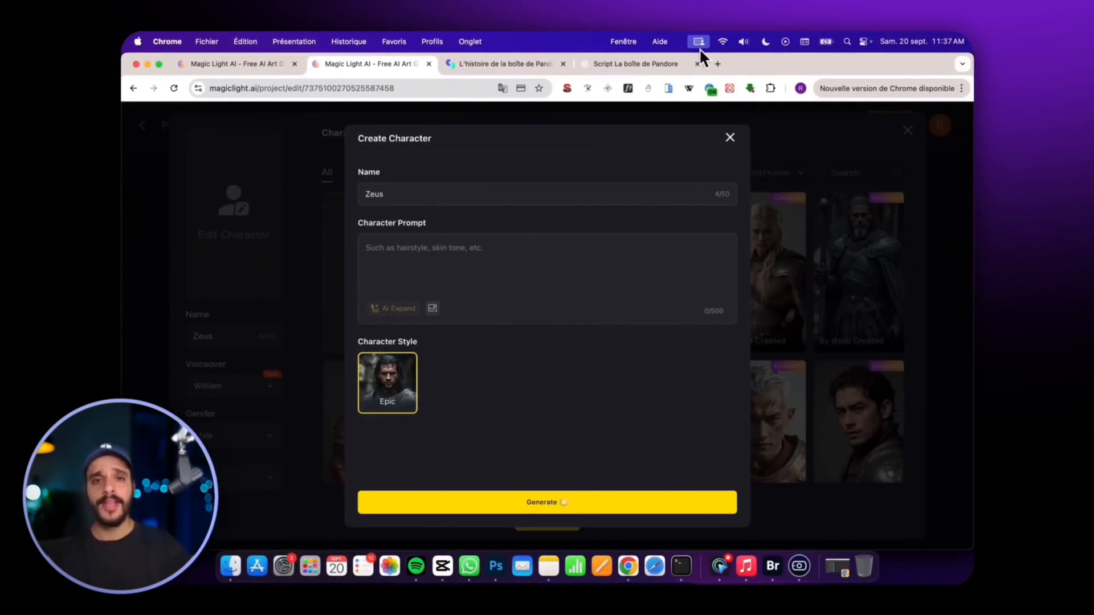
# Copy the ultra-realistic Zeus portrait prompt from the ChatGPT conversation and paste it as the character prompt in MagicLight.
pyautogui.click(637, 64)
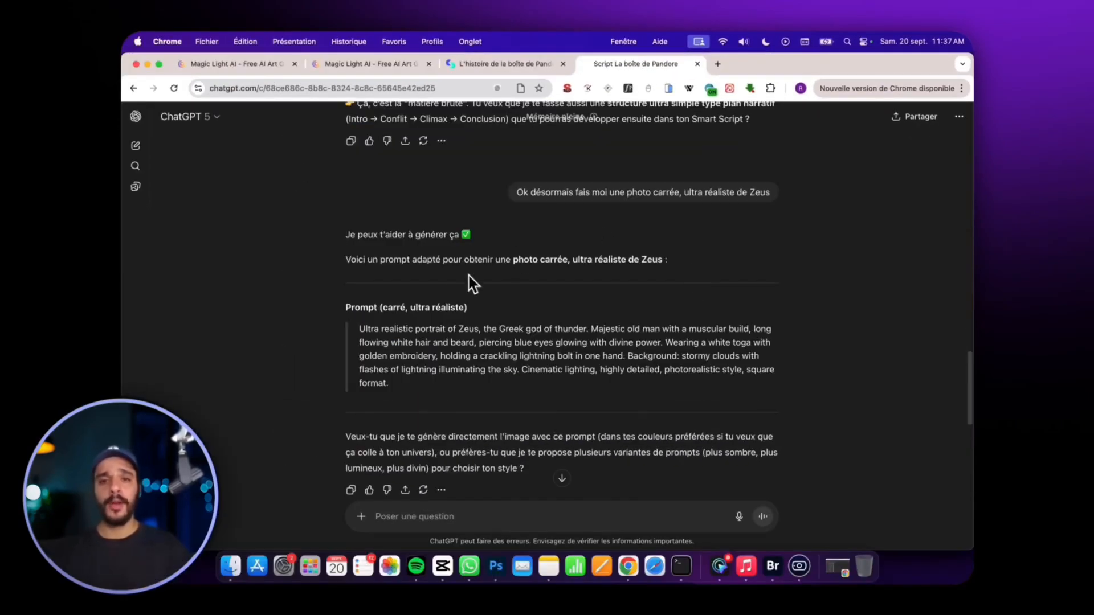
pyautogui.scroll(-3, 472, 283)
pyautogui.tripleClick(415, 250)
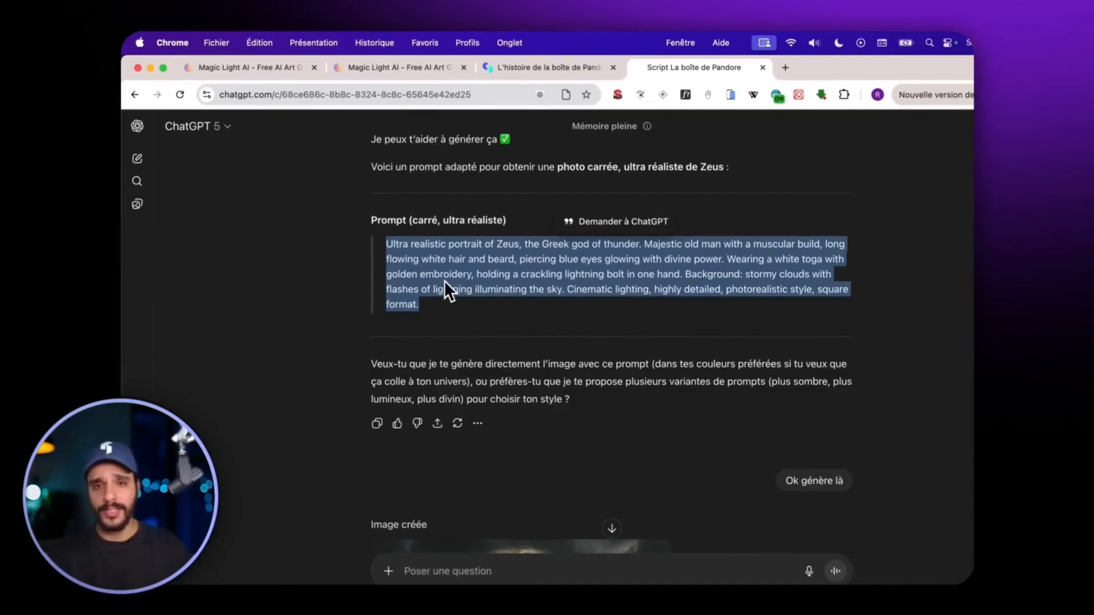
pyautogui.press('super+c')
pyautogui.click(371, 70)
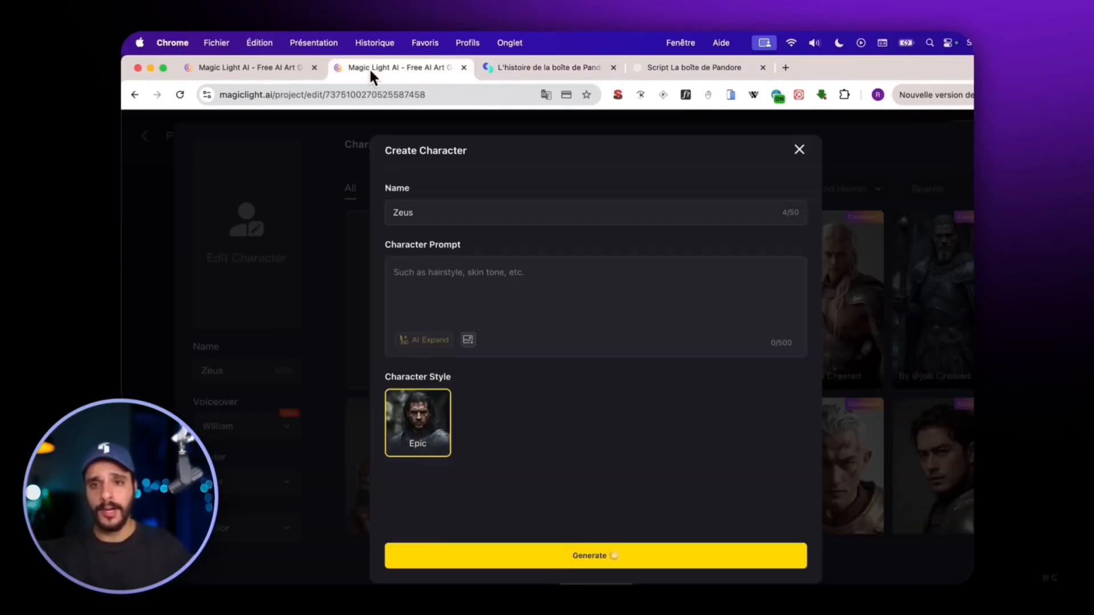
pyautogui.click(484, 272)
pyautogui.press('super+v')
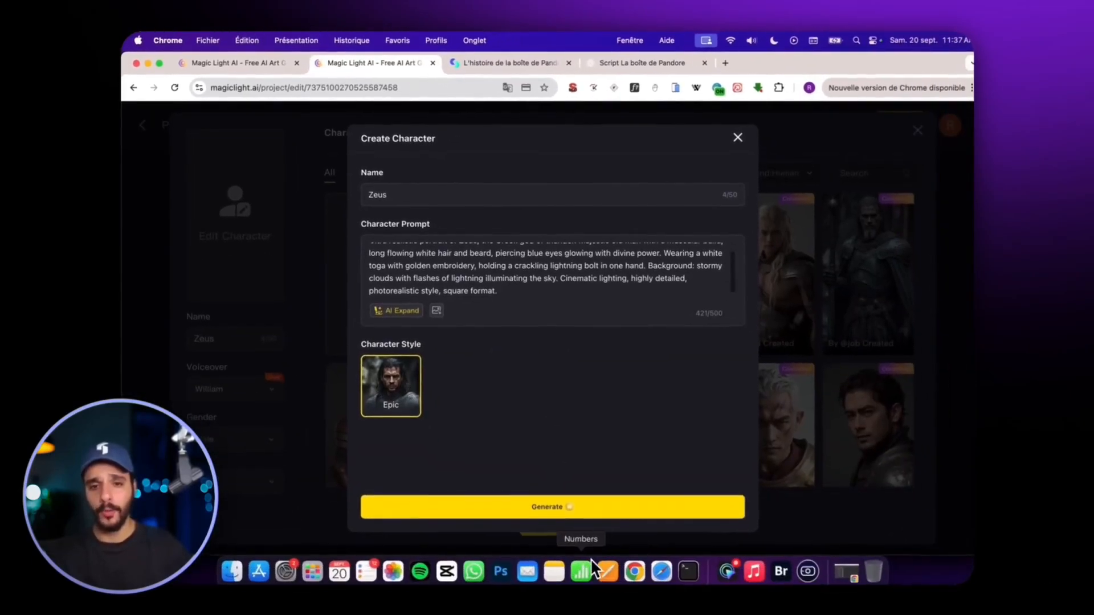
# Download the Zeus image from ChatGPT and upload it in MagicLight as the character's Human face reference.
pyautogui.moveTo(466, 329)
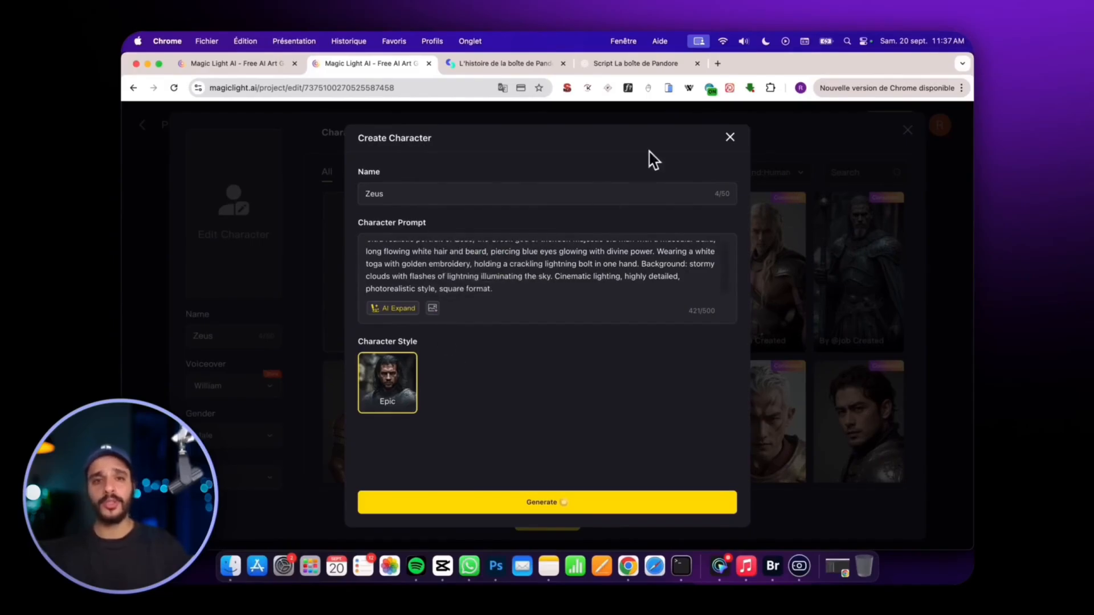
pyautogui.click(618, 63)
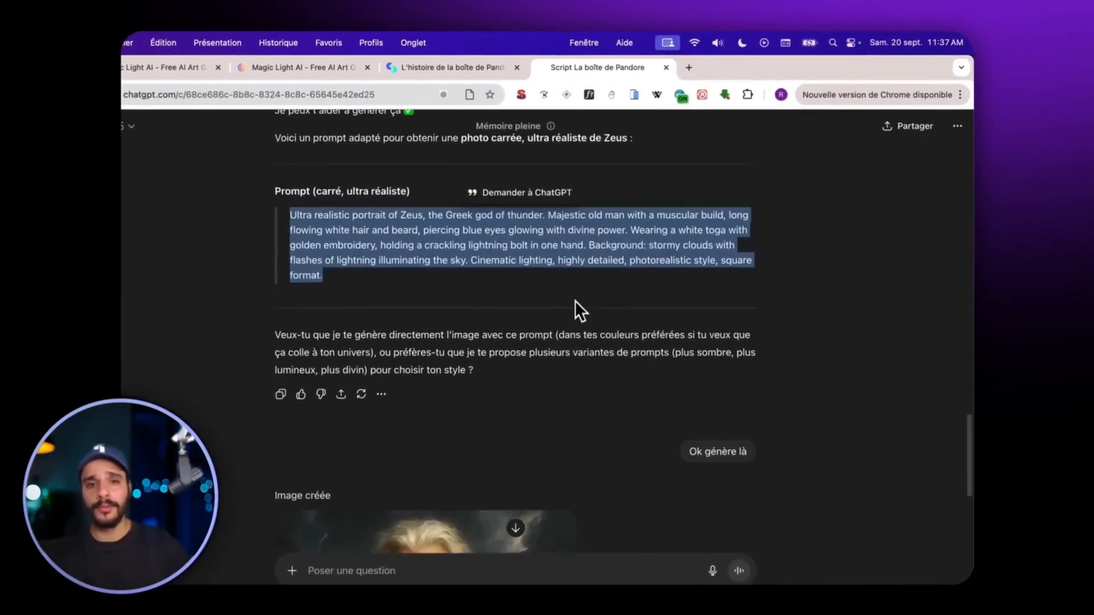
pyautogui.scroll(-6, 575, 330)
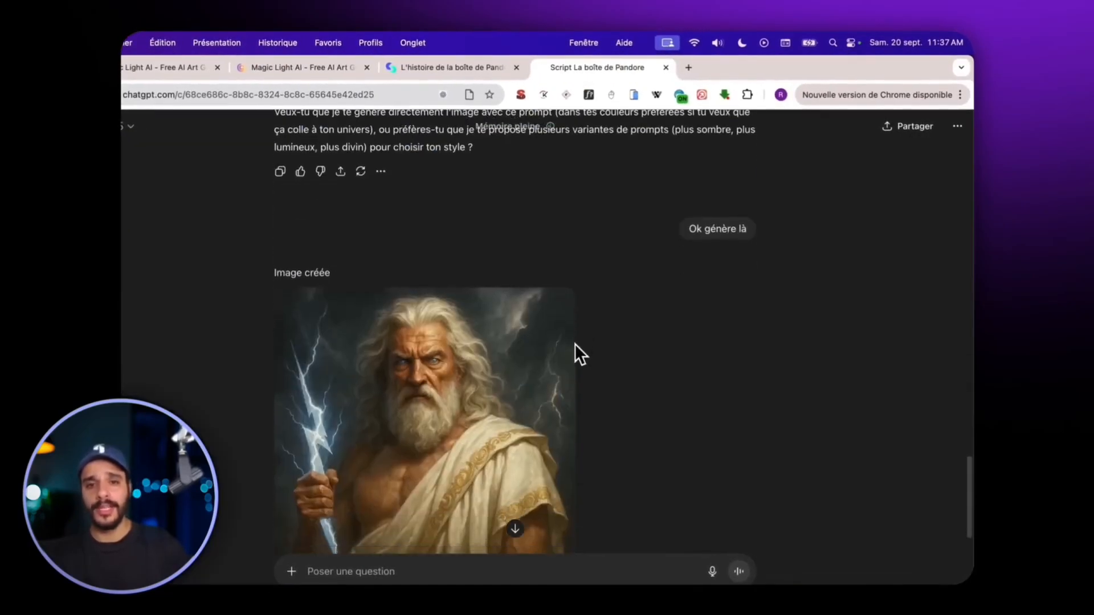
pyautogui.click(432, 454)
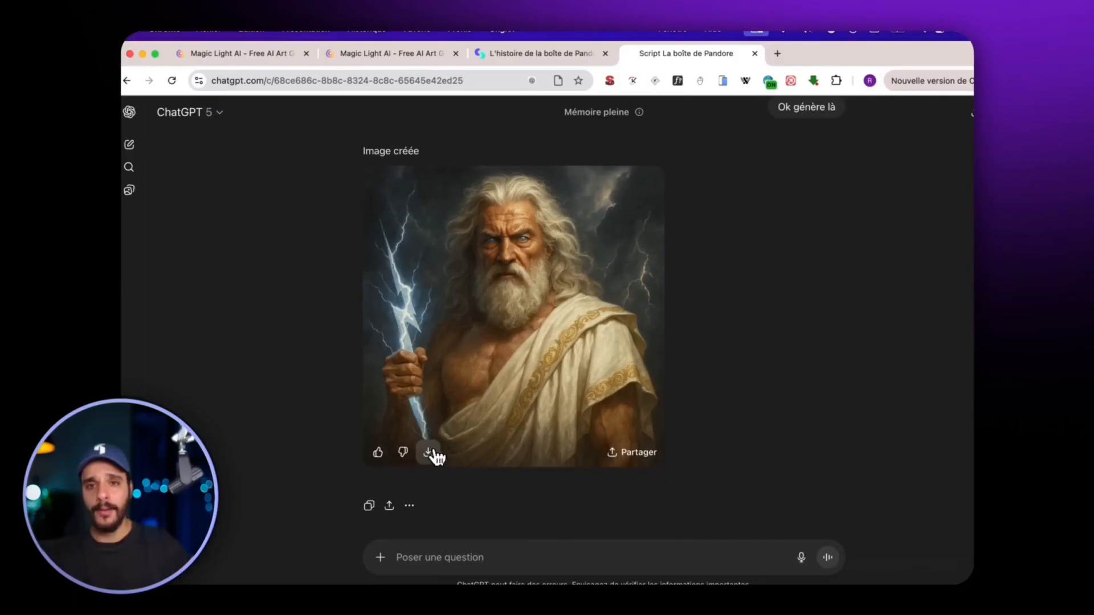
pyautogui.click(421, 54)
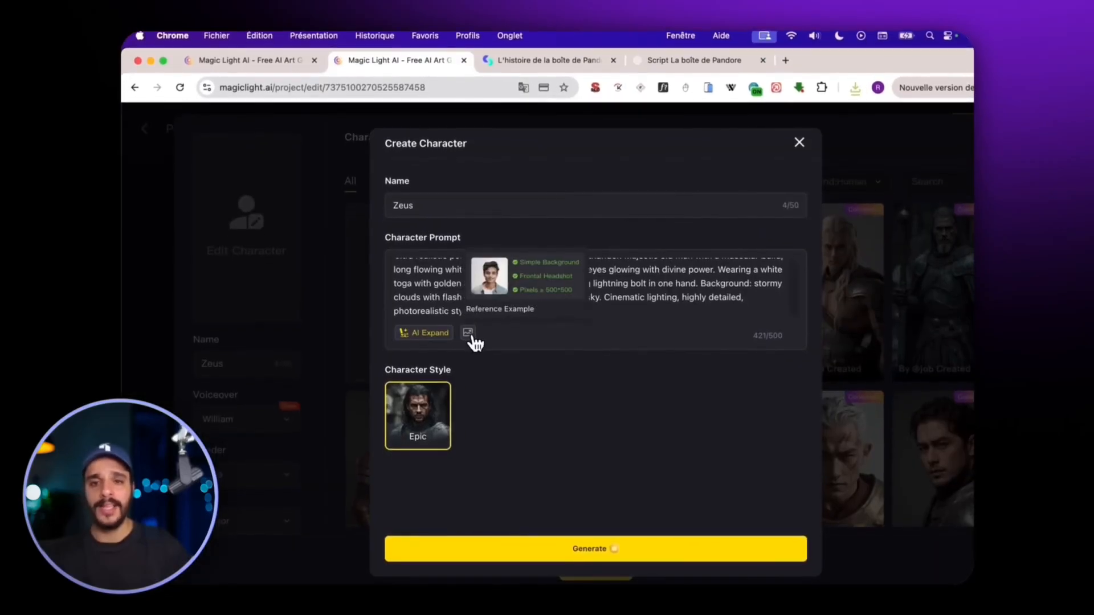
pyautogui.click(468, 335)
pyautogui.doubleClick(302, 200)
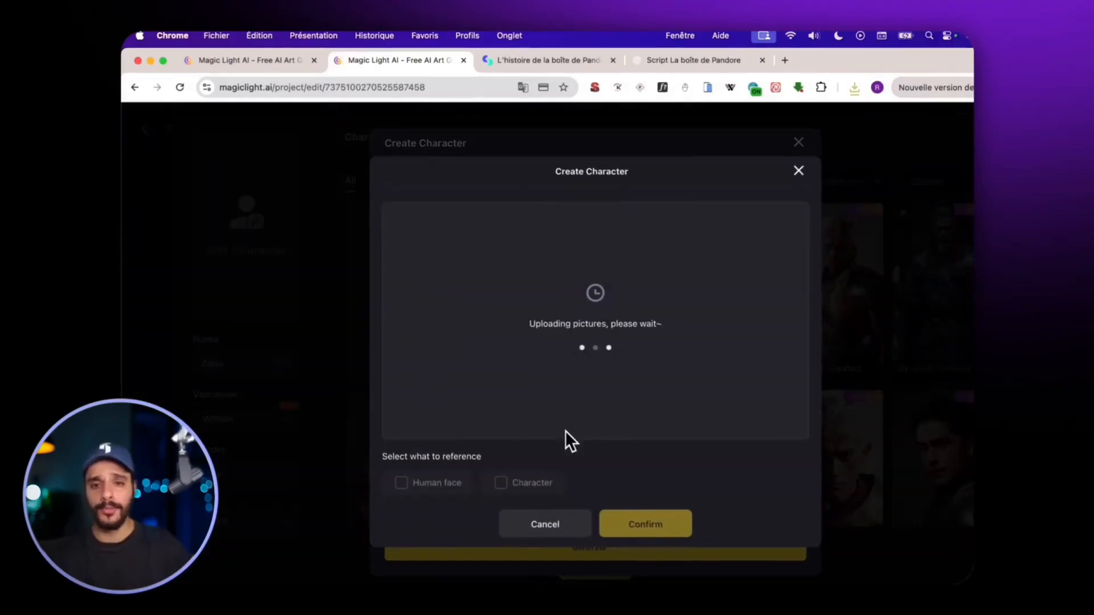
pyautogui.click(401, 483)
pyautogui.click(647, 525)
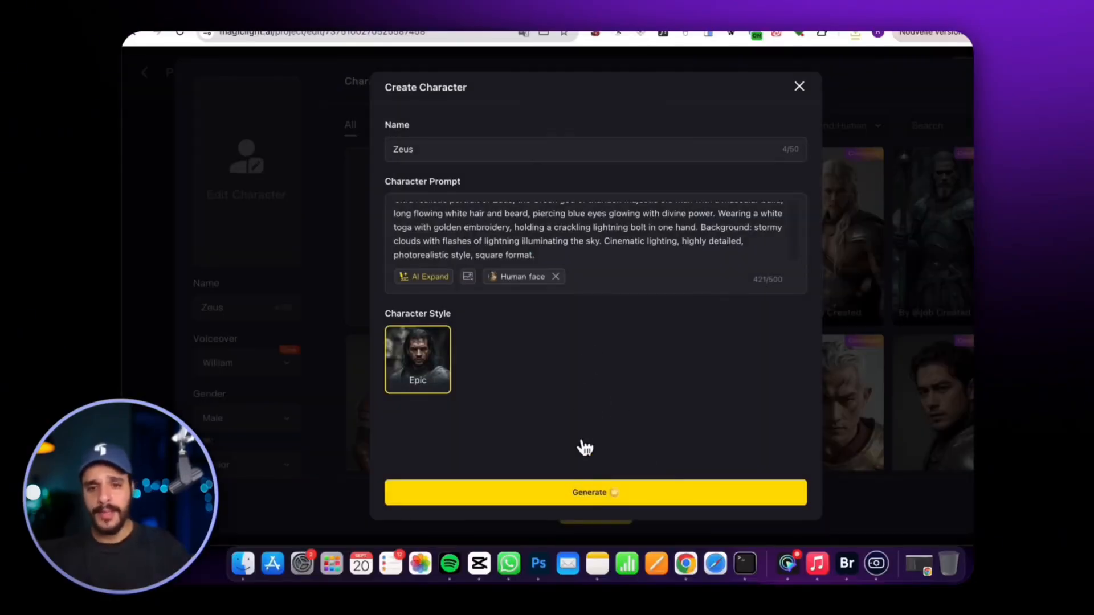
# Generate the custom Zeus character, apply it and save it to the cast.
pyautogui.click(583, 494)
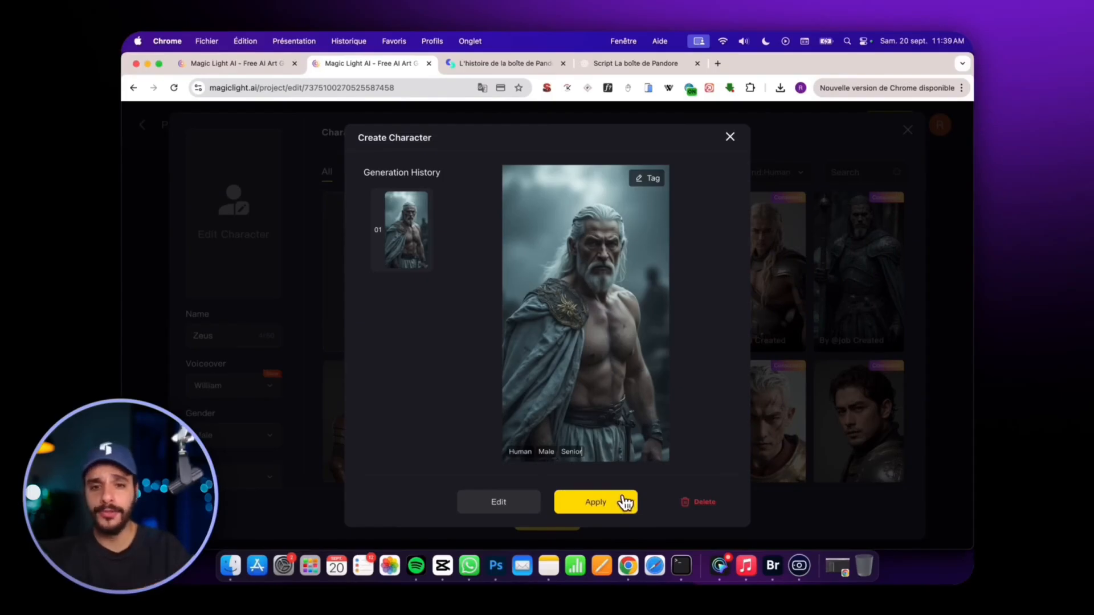
pyautogui.click(610, 506)
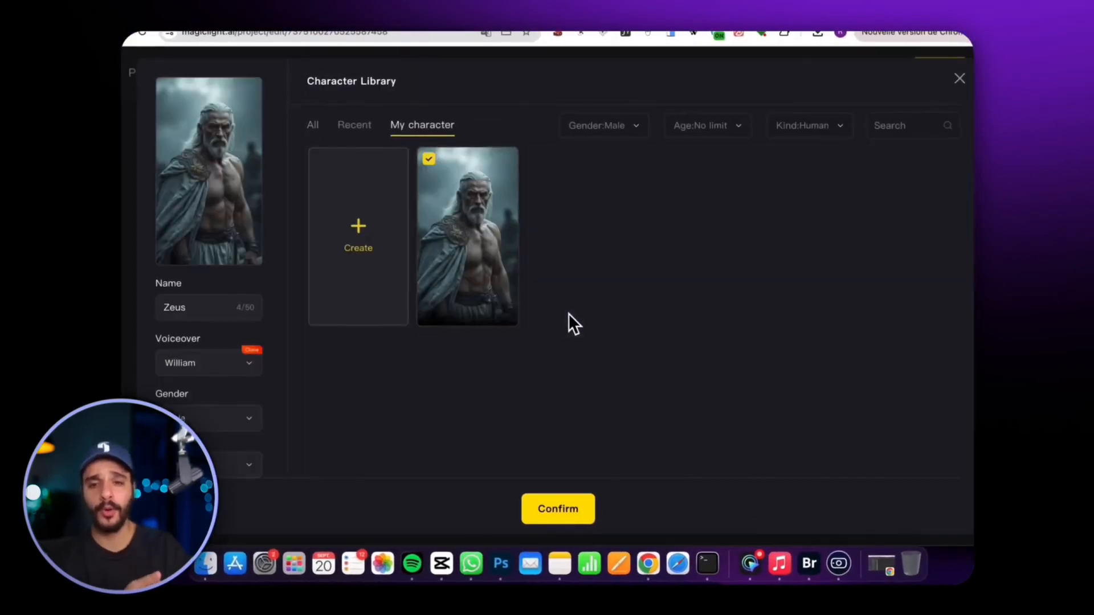
pyautogui.click(558, 513)
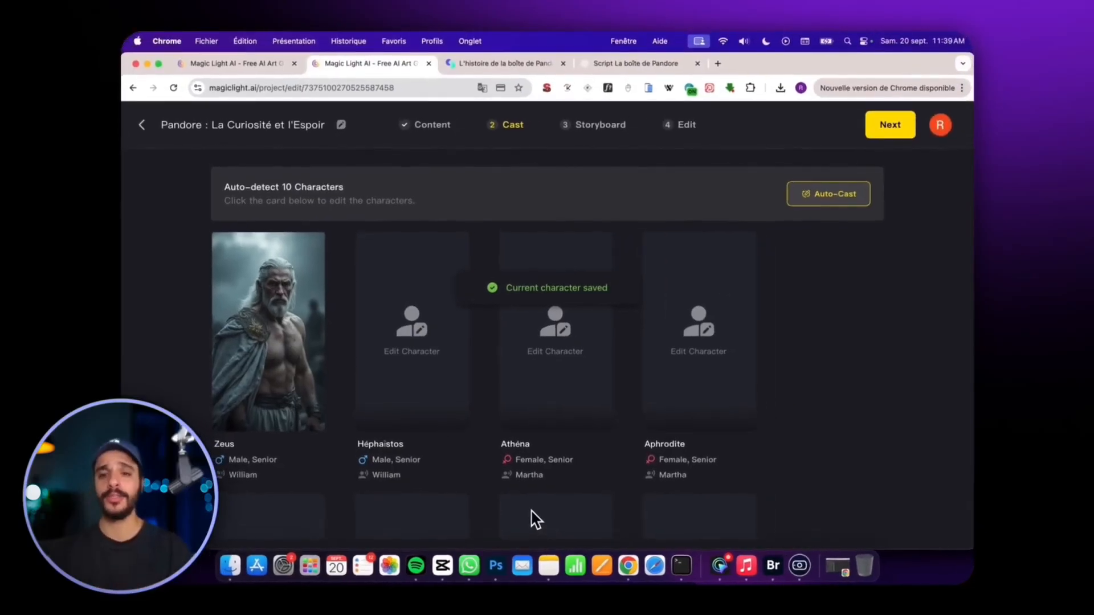
# Open the Héphaistos character and choose the blond man in blue armour from the Character Library.
pyautogui.click(411, 324)
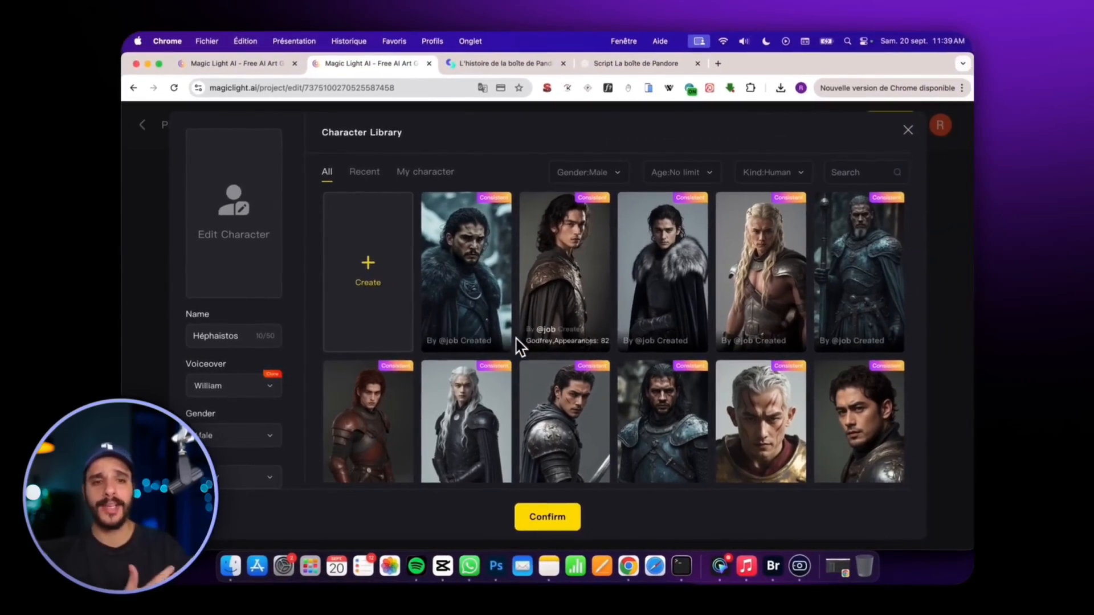
pyautogui.scroll(-3, 530, 342)
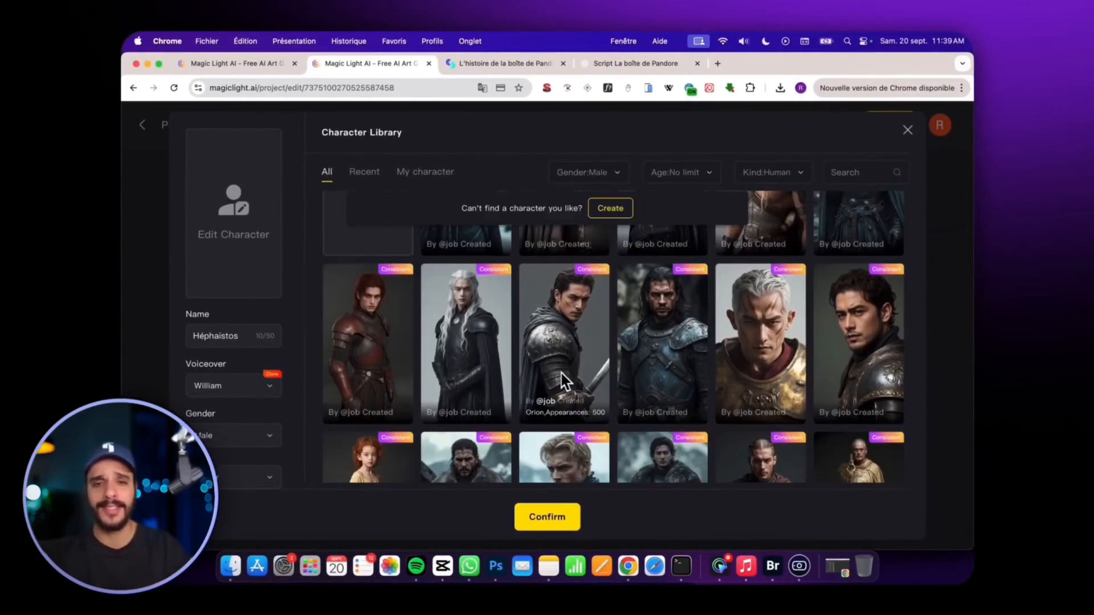
pyautogui.scroll(-3, 564, 380)
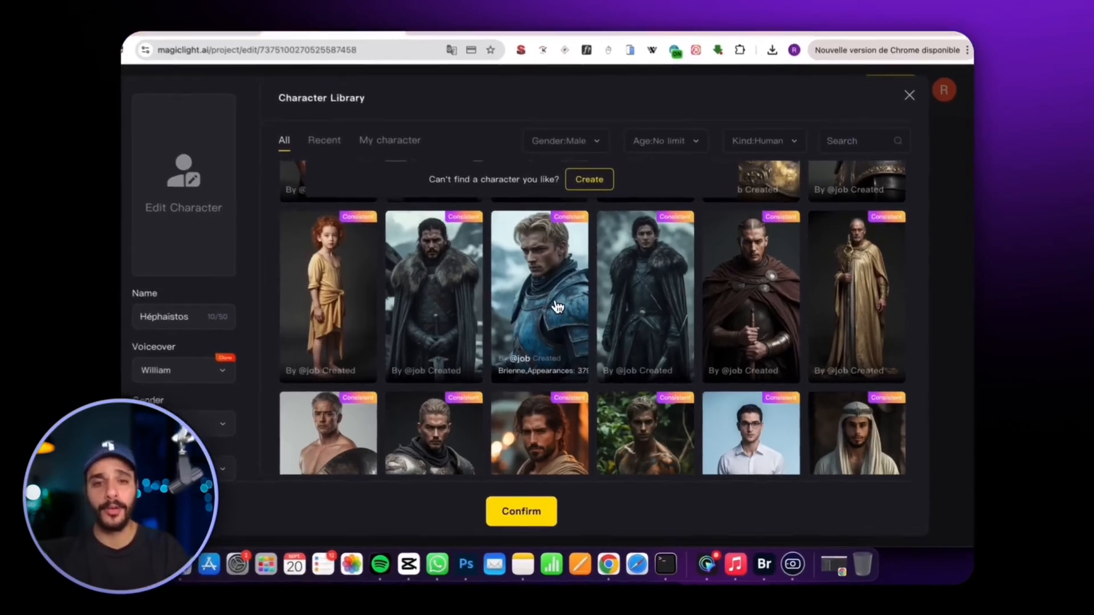
pyautogui.click(573, 322)
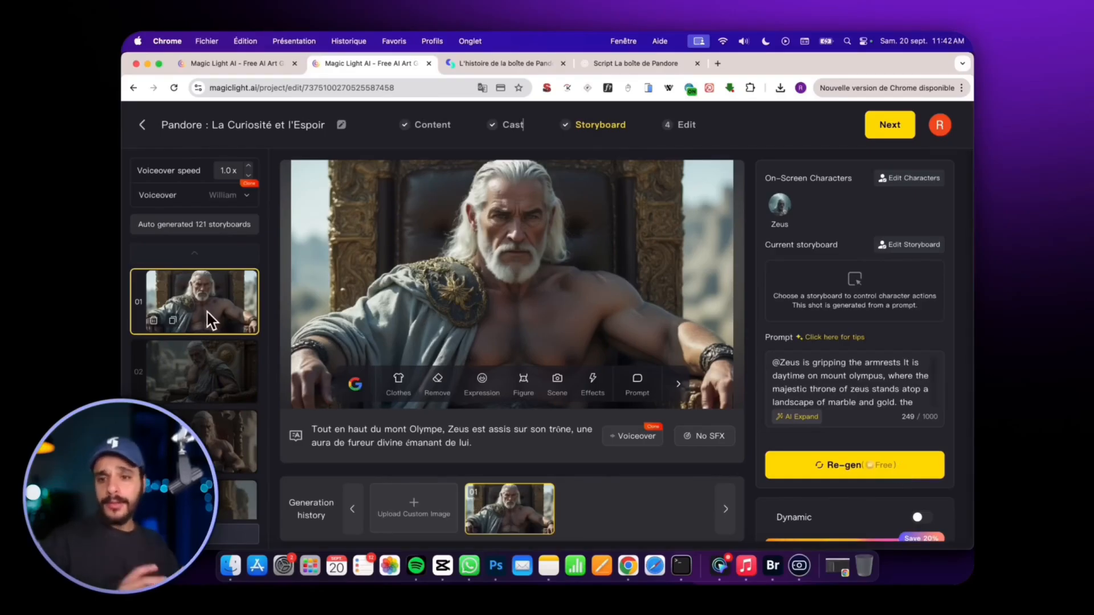
# Browse the generated storyboard and preview the forge shots with Héphaistos and Zeus.
pyautogui.scroll(-5, 211, 334)
pyautogui.click(207, 354)
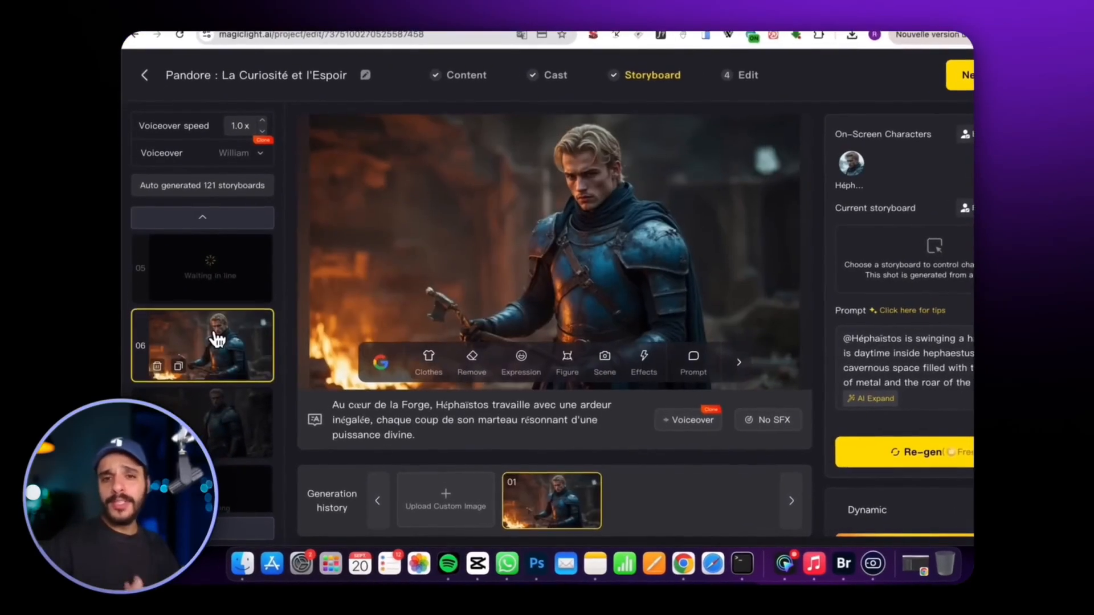
pyautogui.scroll(-2, 217, 340)
pyautogui.click(223, 336)
pyautogui.click(238, 258)
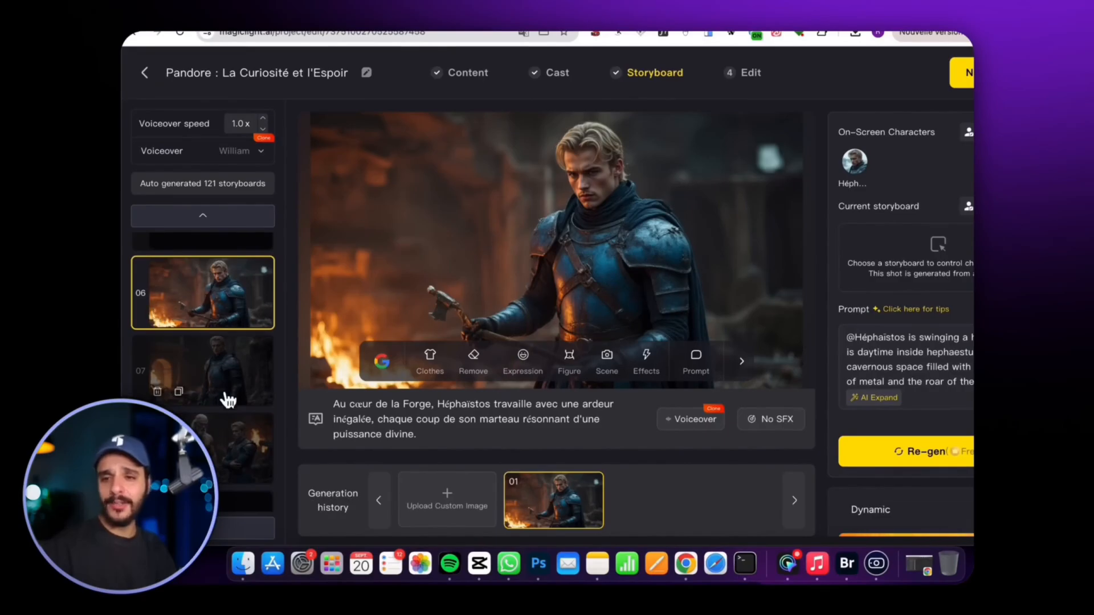
pyautogui.click(222, 439)
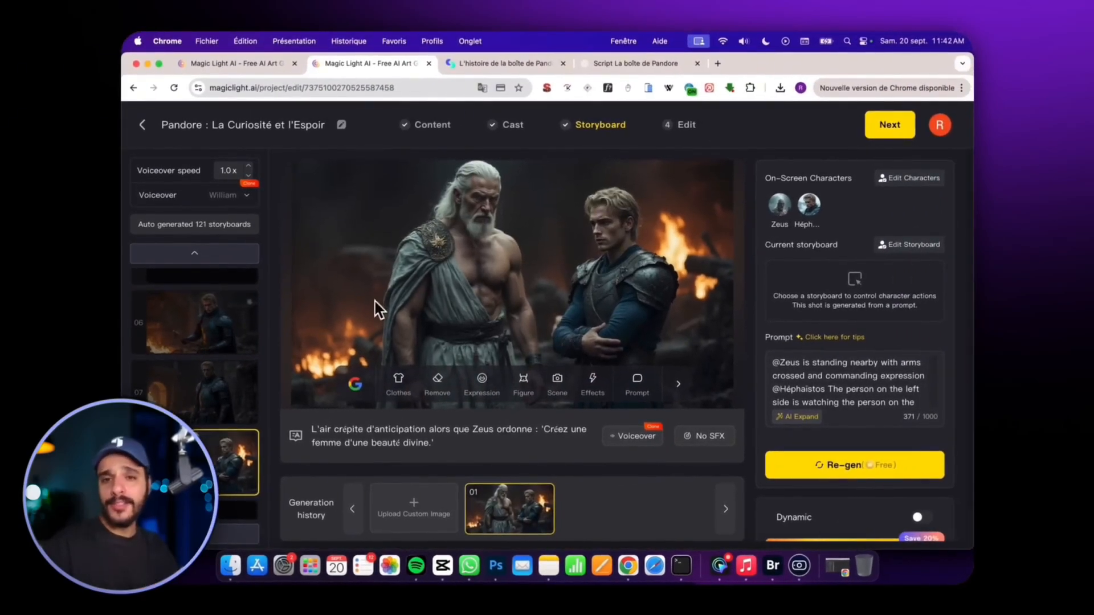
# Compare shots 06, 07 and 08 to check whether Héphaistos keeps a consistent appearance between them.
pyautogui.scroll(6, 242, 322)
pyautogui.click(233, 324)
pyautogui.click(221, 363)
pyautogui.scroll(-1, 212, 404)
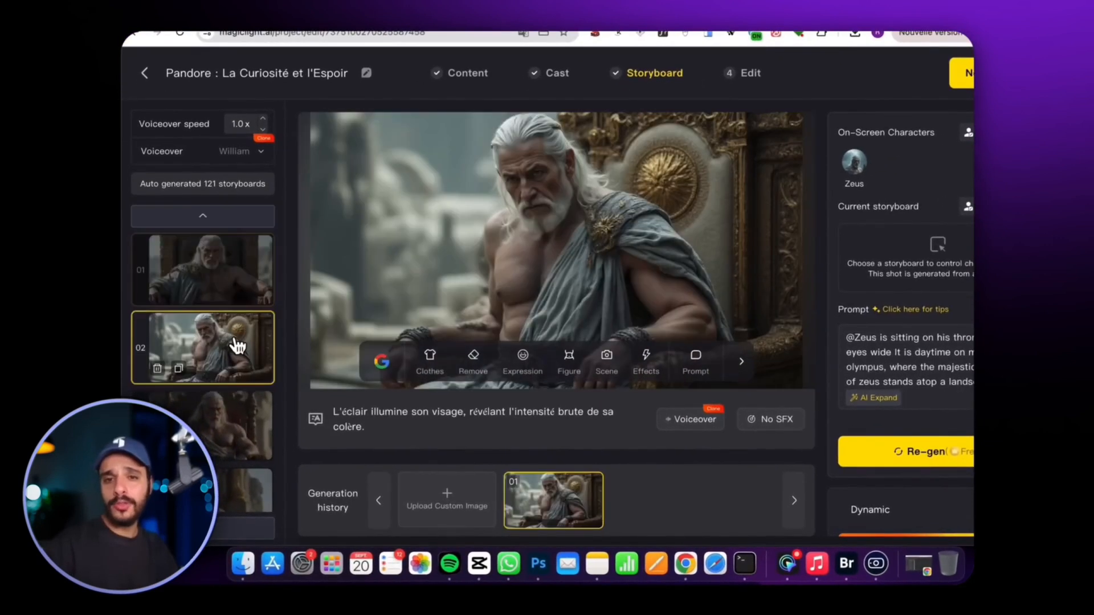
pyautogui.click(224, 390)
pyautogui.scroll(-6, 225, 365)
pyautogui.click(235, 283)
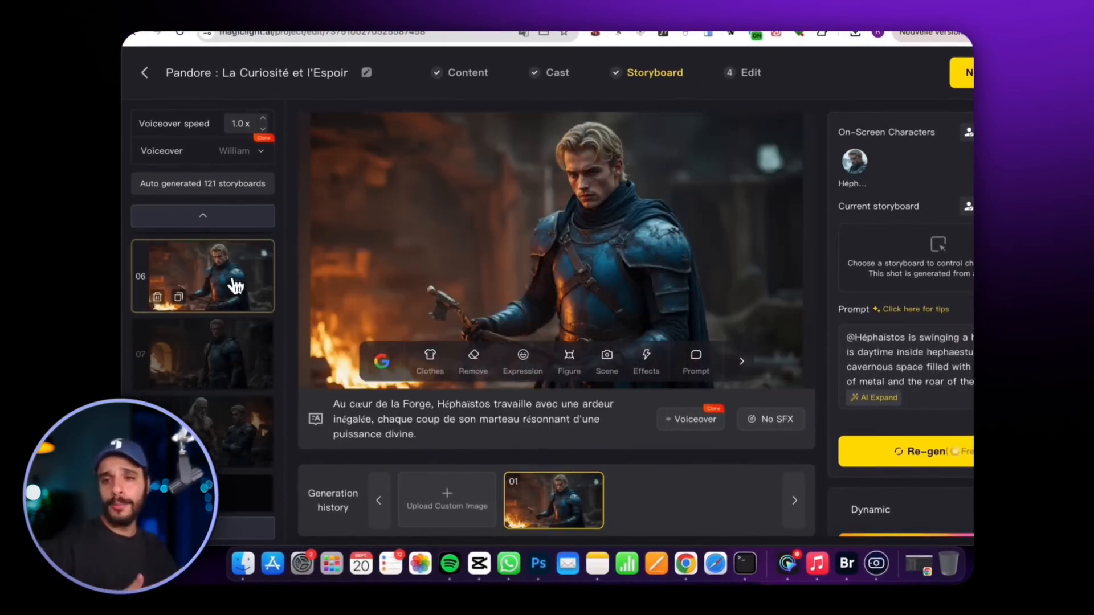
pyautogui.click(233, 346)
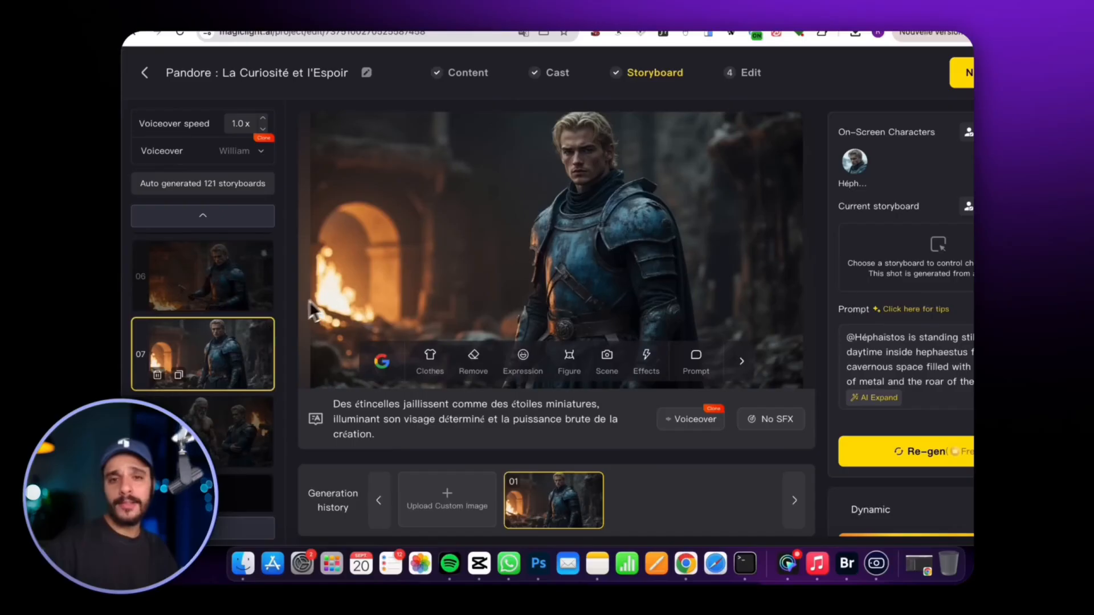
pyautogui.click(237, 275)
pyautogui.click(244, 409)
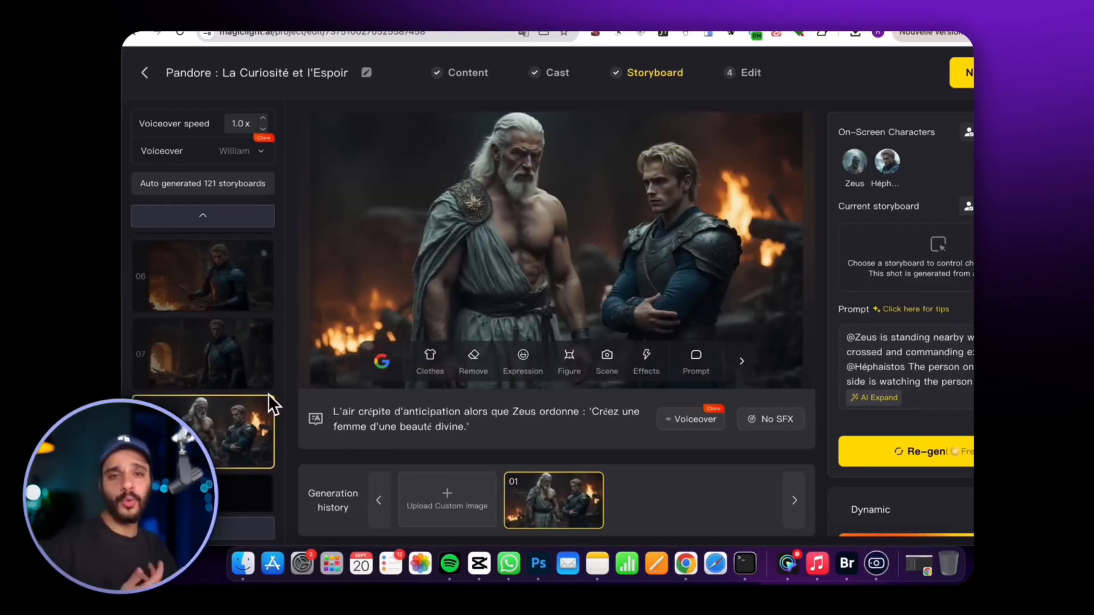
# Examine shots 10 to 13 for the consistency of Pandore's appearance beside Athéna and Aphrodite.
pyautogui.scroll(-4, 265, 387)
pyautogui.click(237, 342)
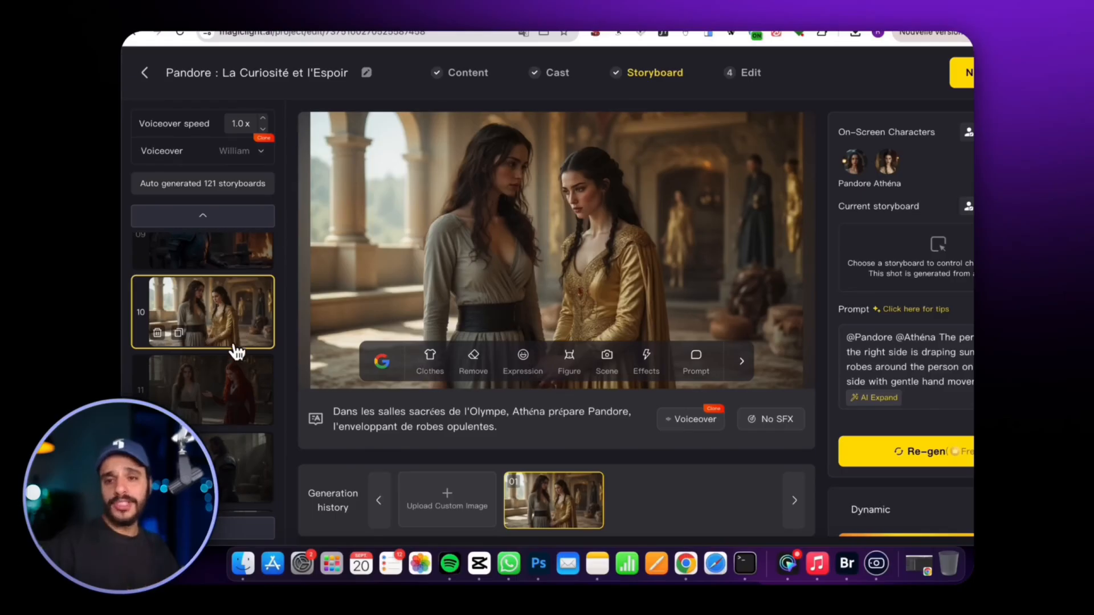
pyautogui.click(226, 393)
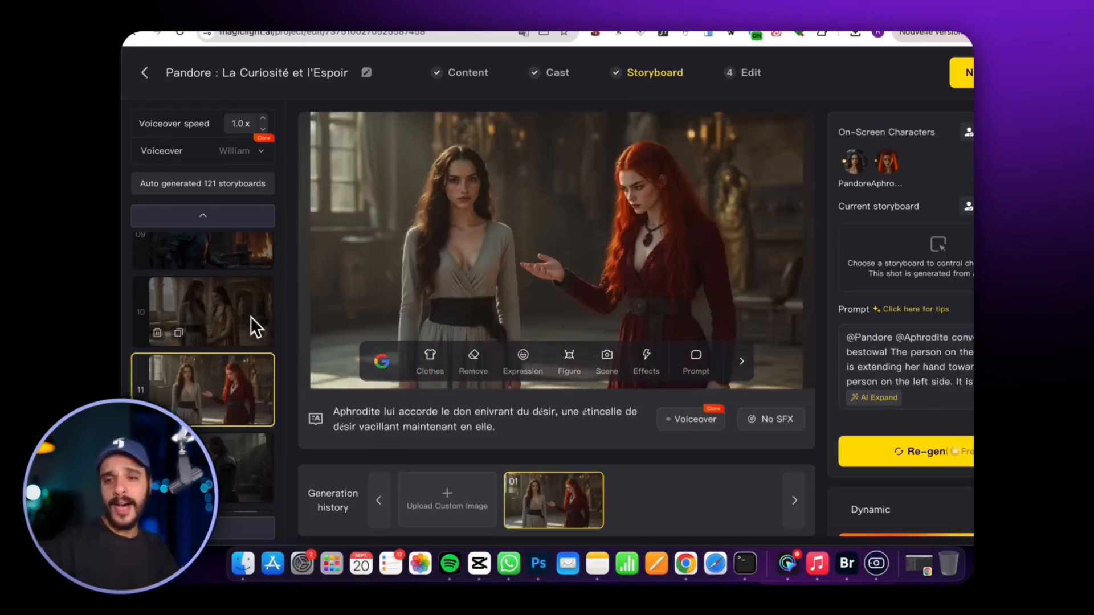
pyautogui.click(257, 288)
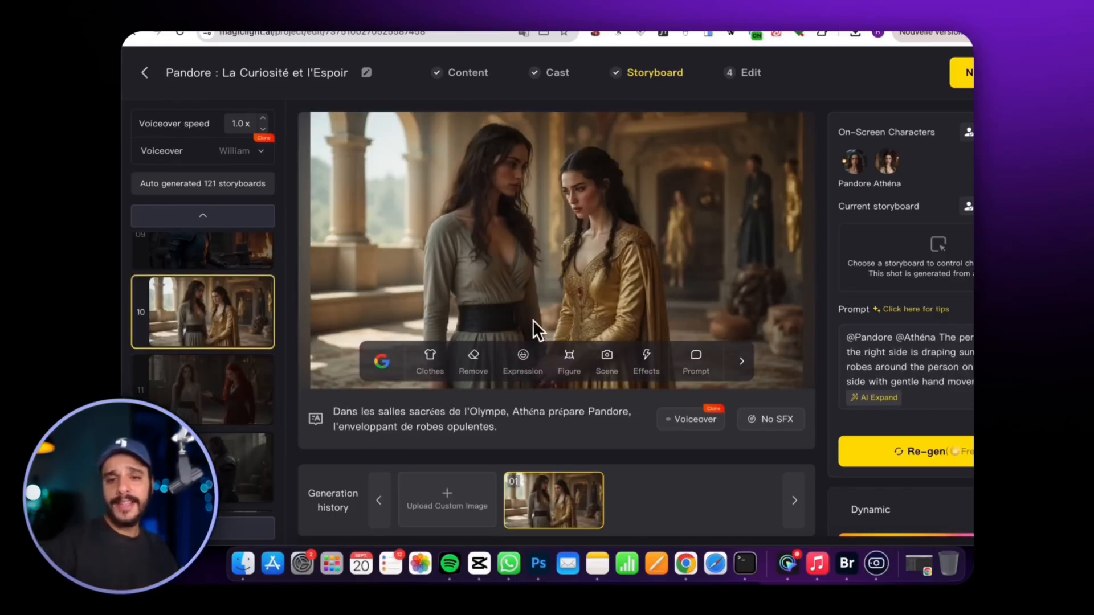
pyautogui.scroll(-3, 257, 379)
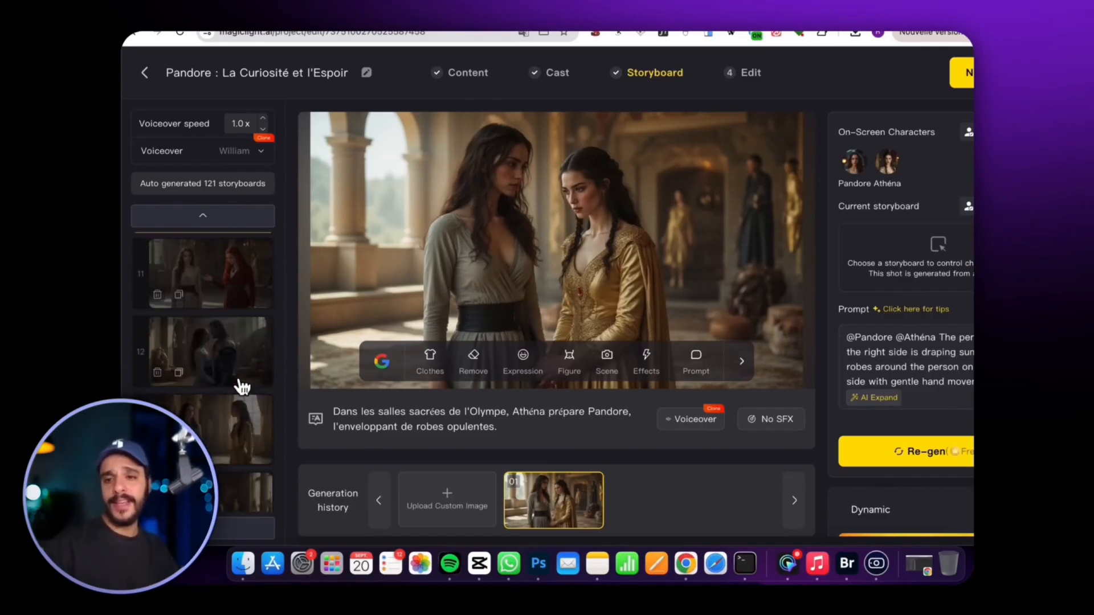
pyautogui.click(234, 347)
pyautogui.click(230, 433)
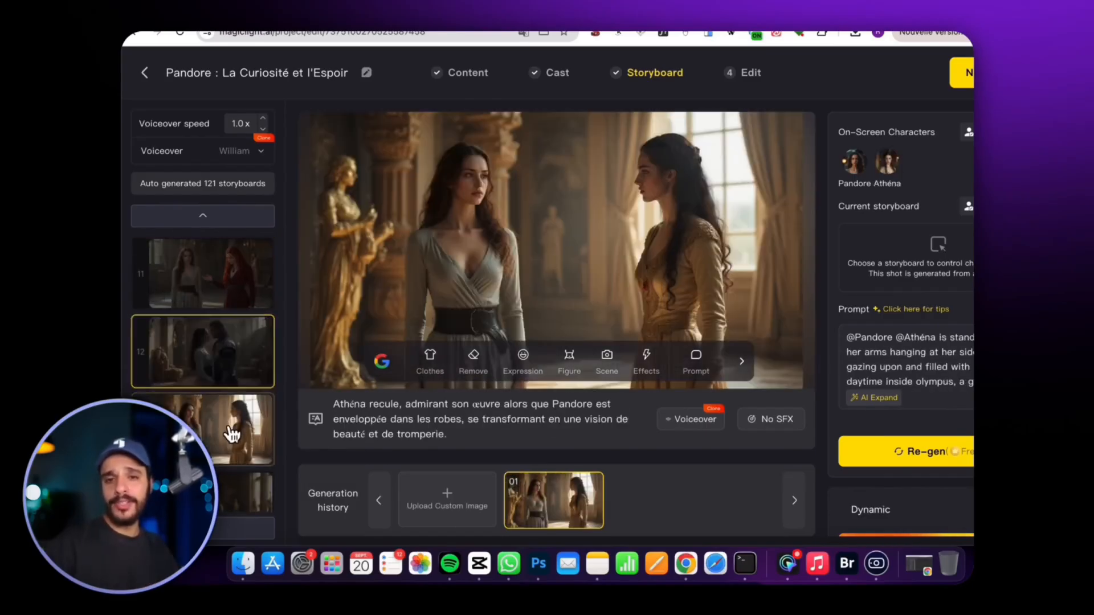
pyautogui.scroll(2, 214, 342)
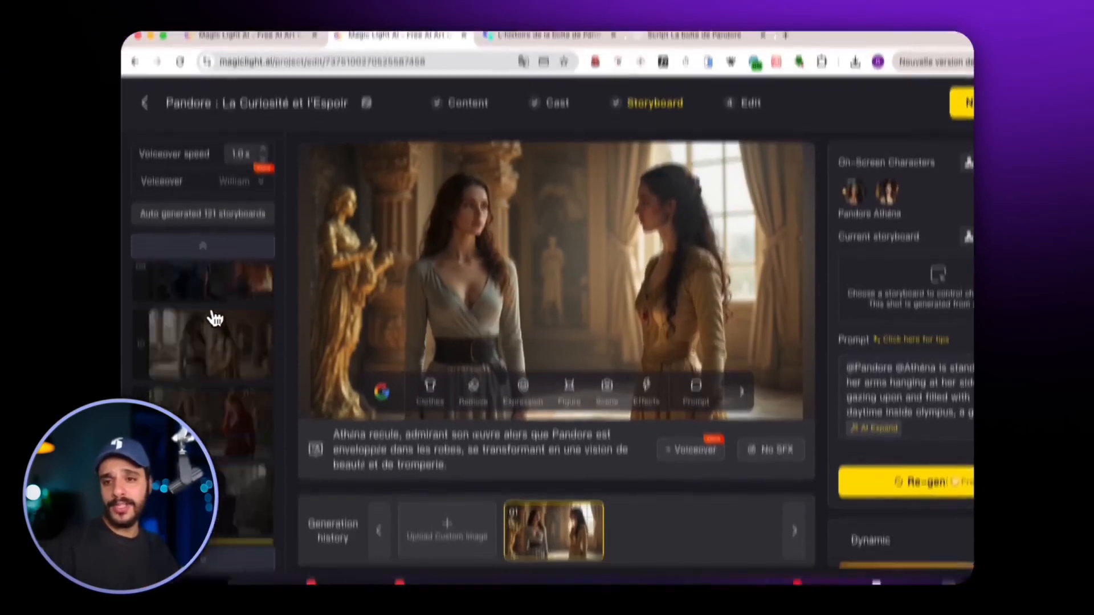
pyautogui.click(210, 366)
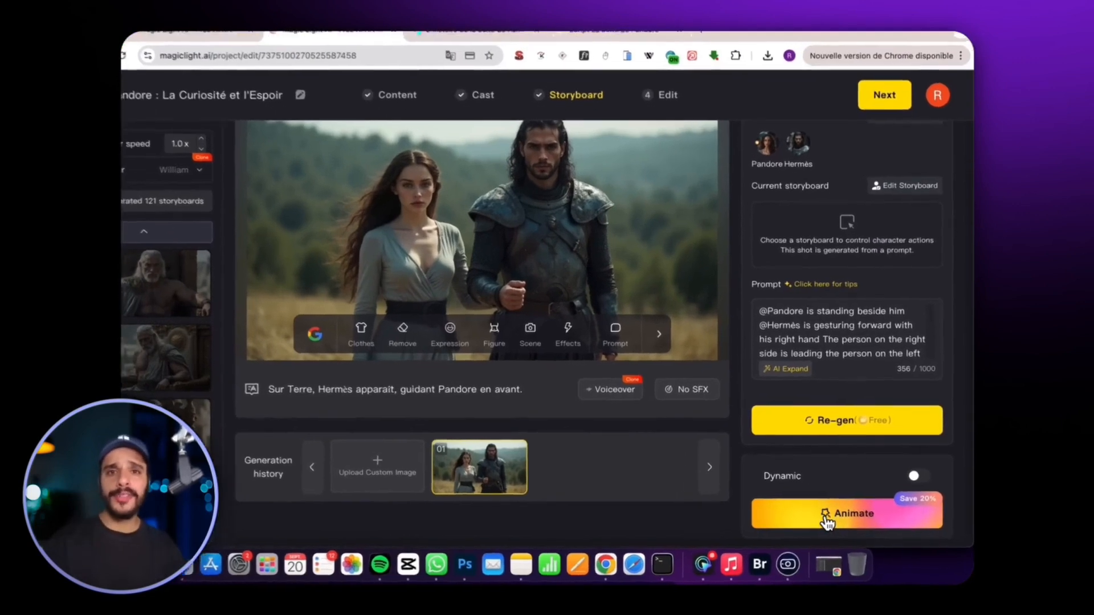
# Animate the shot of Hermès guiding Pandore with Seedance Pro, using intelligent generation based on the screen, and play the clip.
pyautogui.click(826, 518)
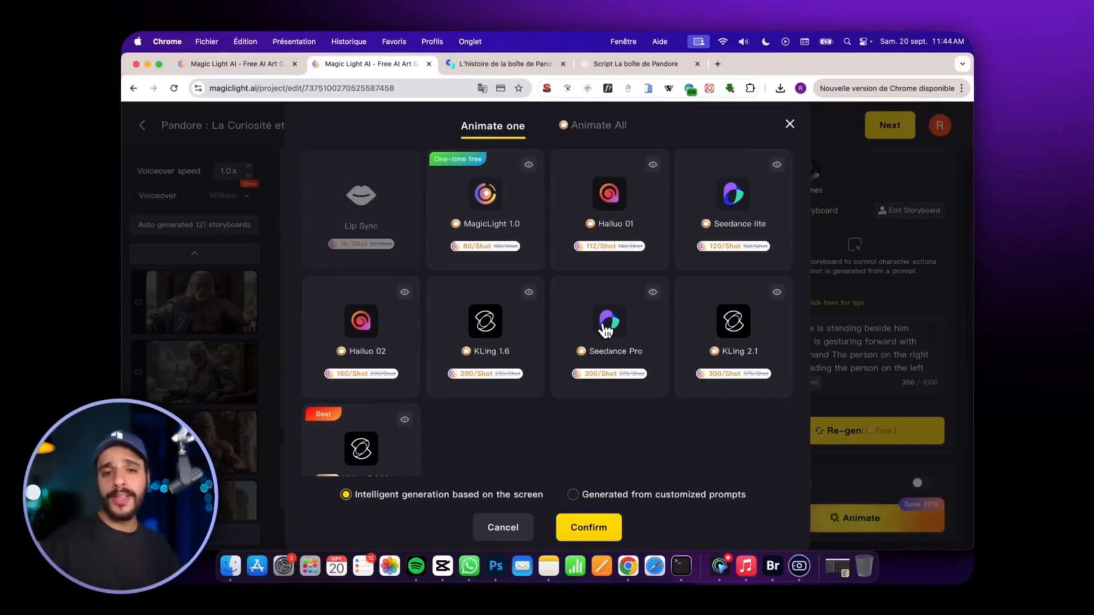
pyautogui.click(607, 326)
pyautogui.click(593, 525)
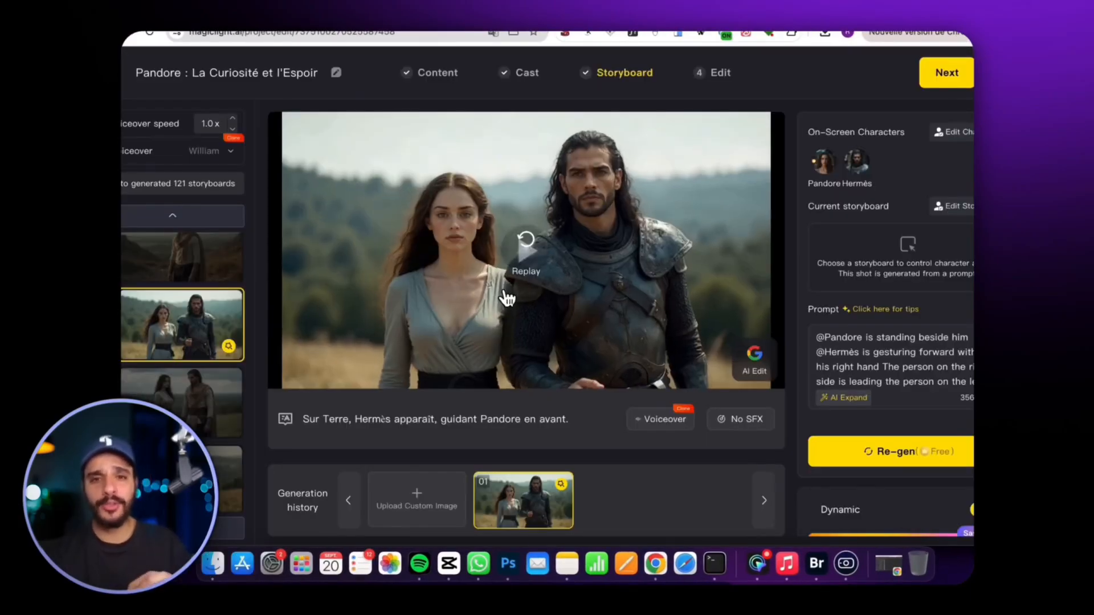
pyautogui.click(533, 251)
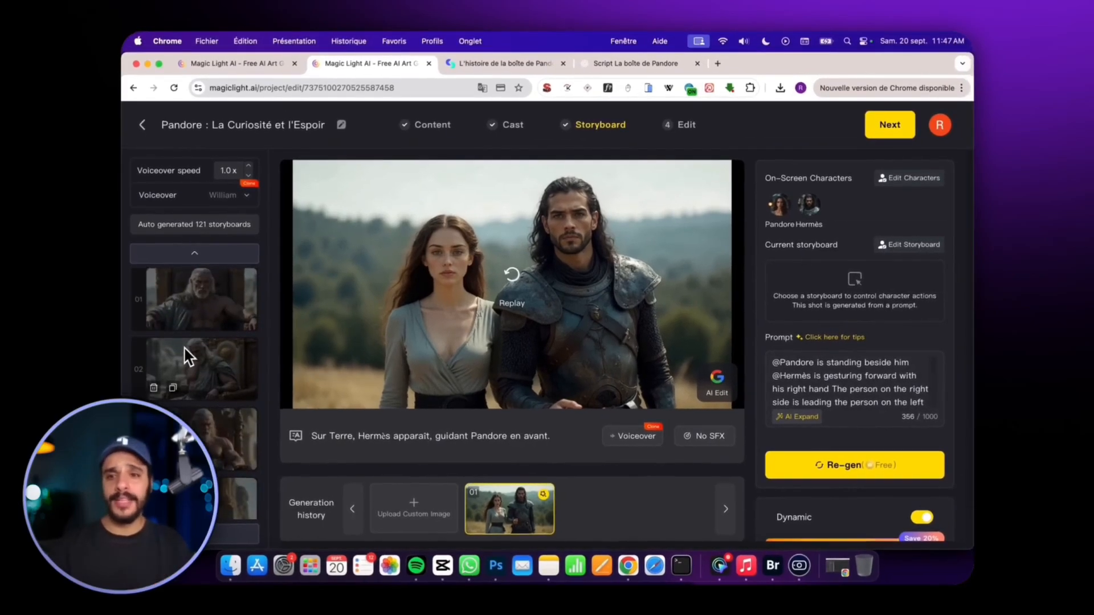
# Look through the remaining storyboard shots and select William as the voiceover voice.
pyautogui.scroll(-15, 183, 353)
pyautogui.scroll(-20, 186, 347)
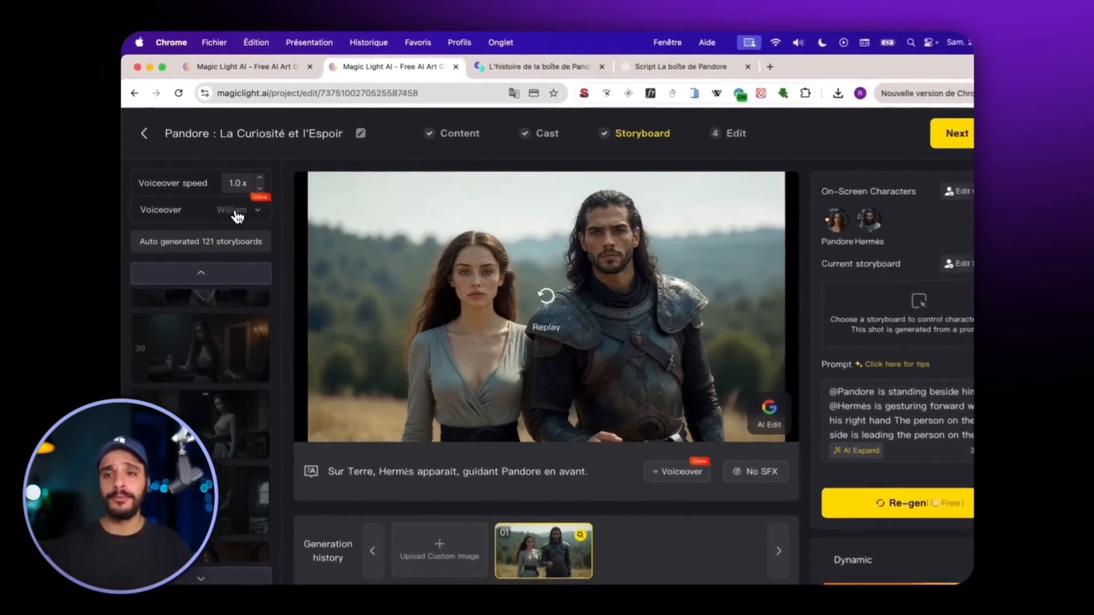
pyautogui.click(218, 195)
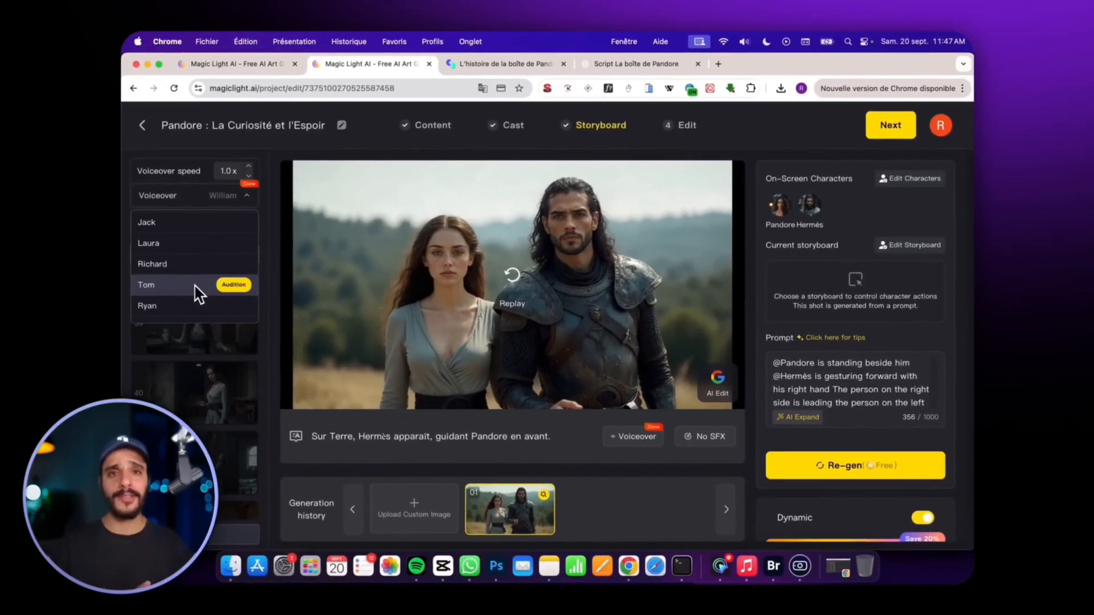
pyautogui.scroll(-1, 162, 317)
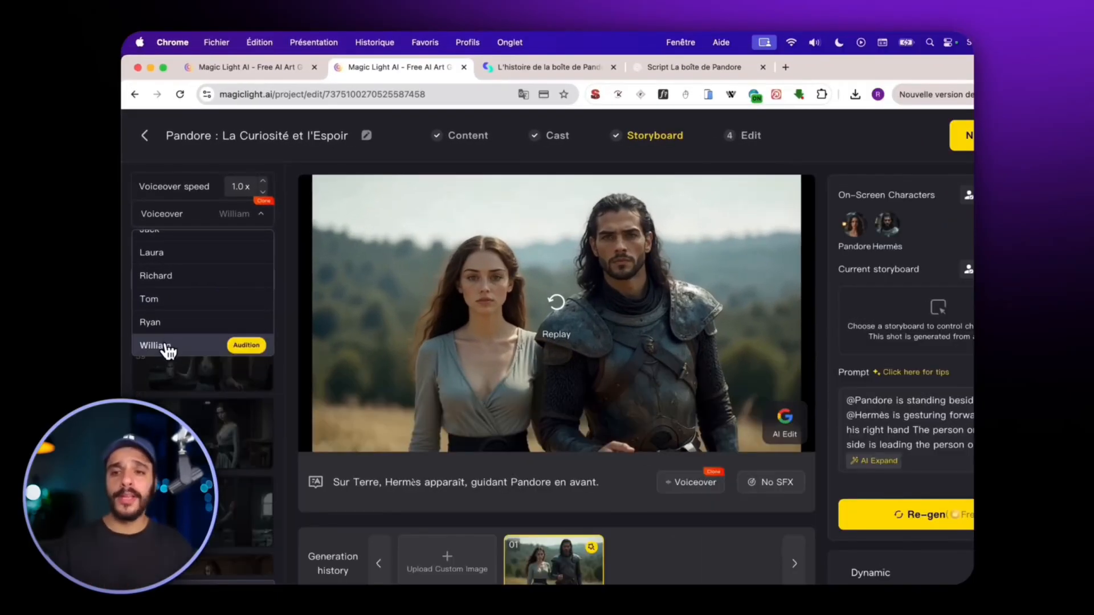
pyautogui.click(164, 347)
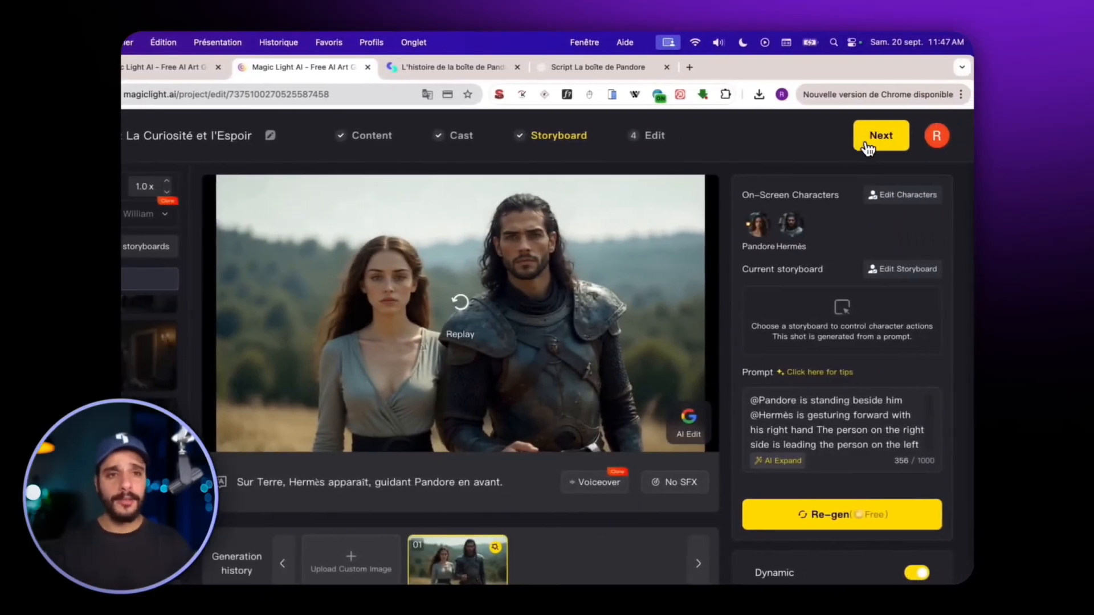
# Animate all the remaining static storyboard shots with the MagicLight 1.0 model and accept the credit cost.
pyautogui.click(867, 147)
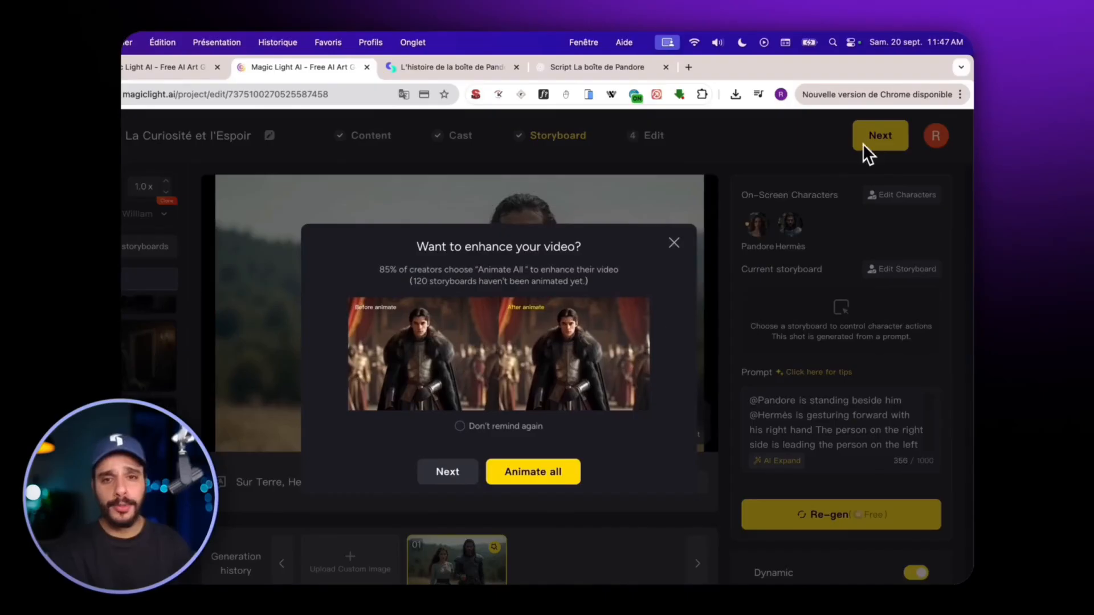
pyautogui.click(577, 423)
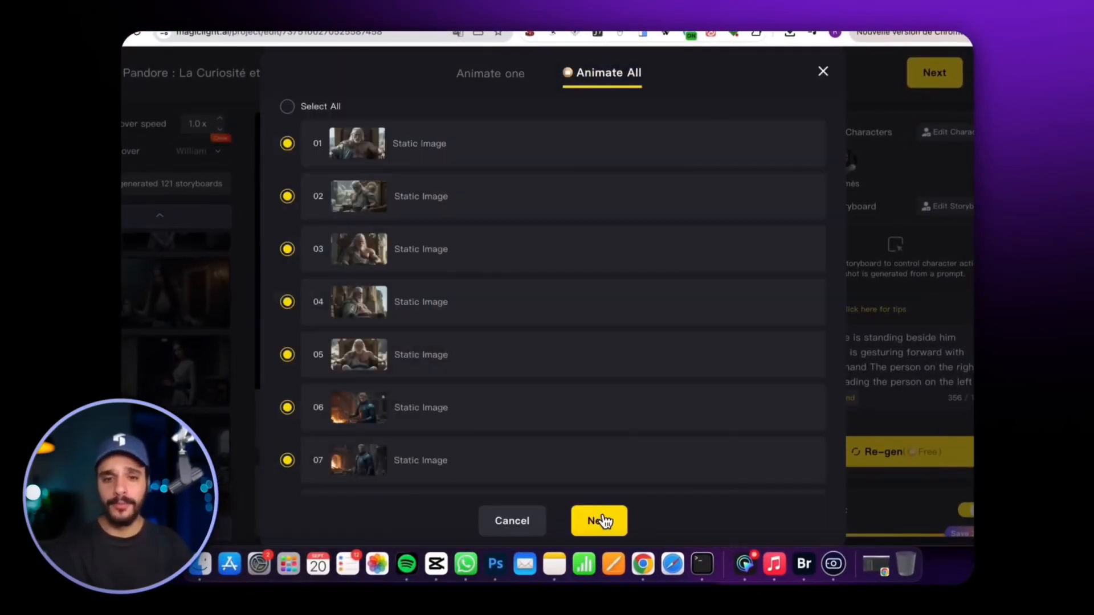
pyautogui.click(597, 520)
pyautogui.click(495, 233)
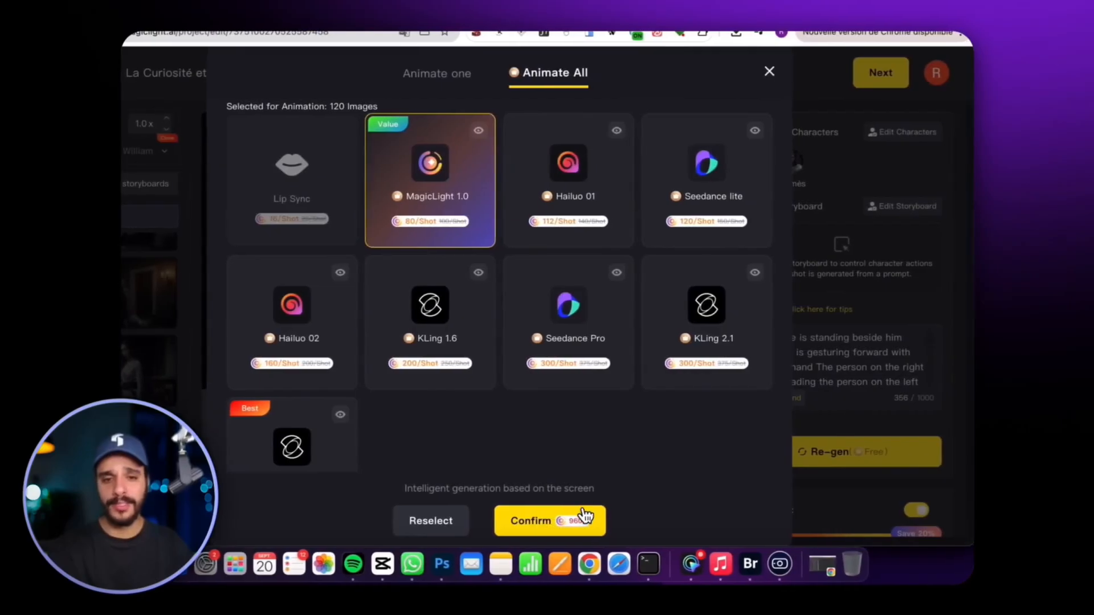
pyautogui.click(584, 519)
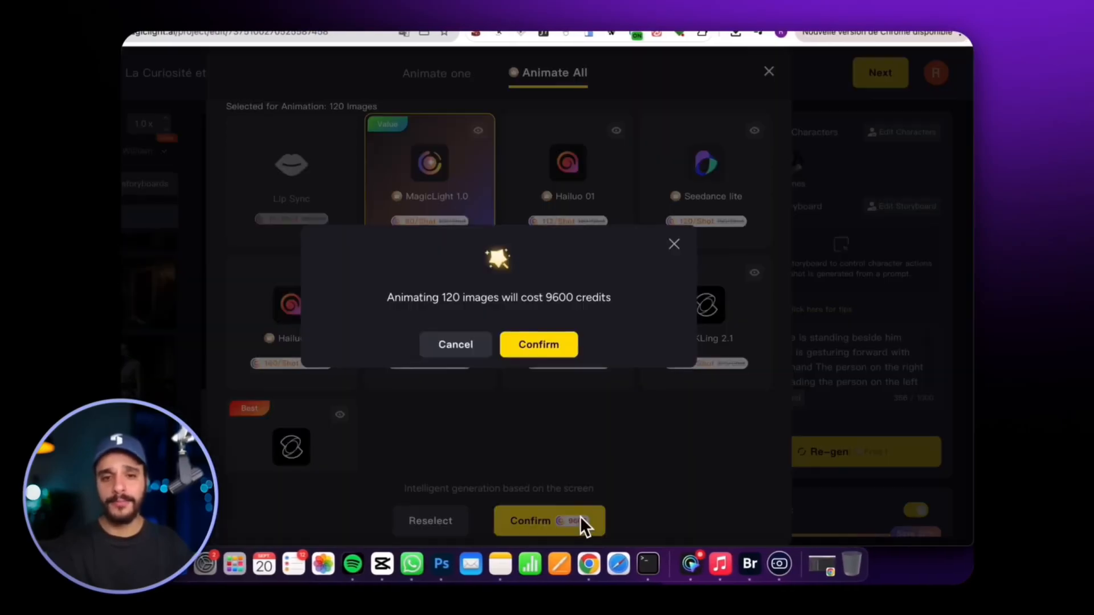
pyautogui.click(557, 354)
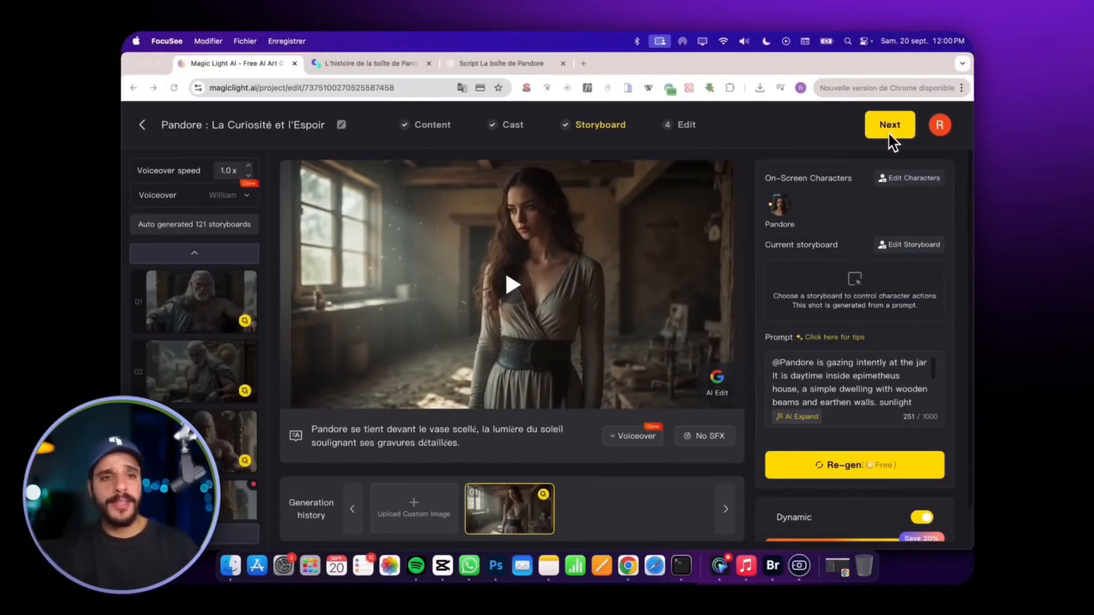
# Proceed to the final edit stage, set the cover to No Title and apply the plain yellow italic subtitle style.
pyautogui.click(890, 135)
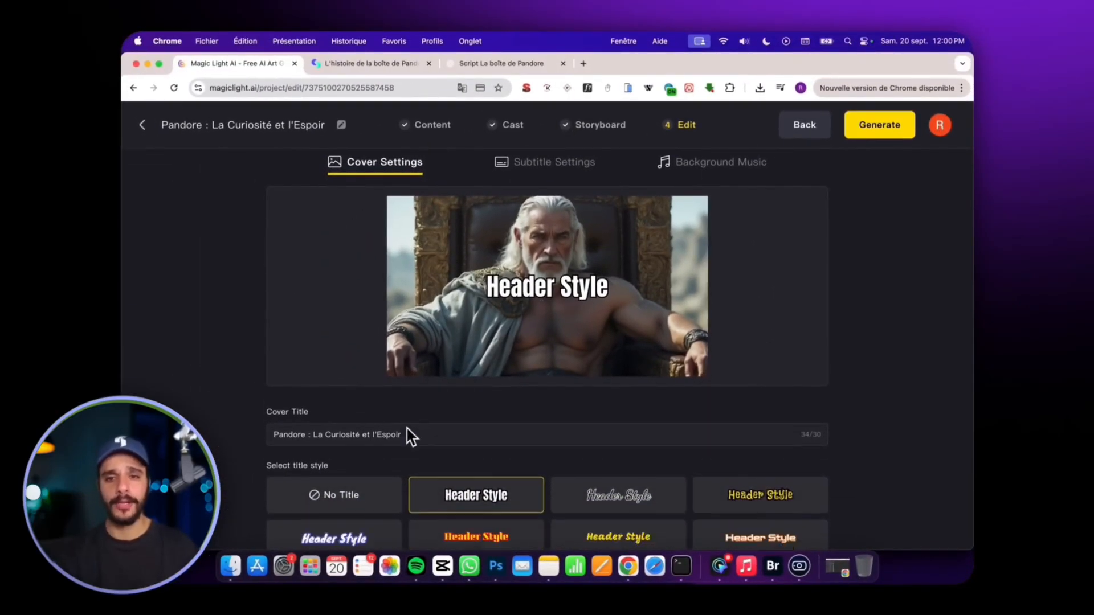
pyautogui.click(361, 489)
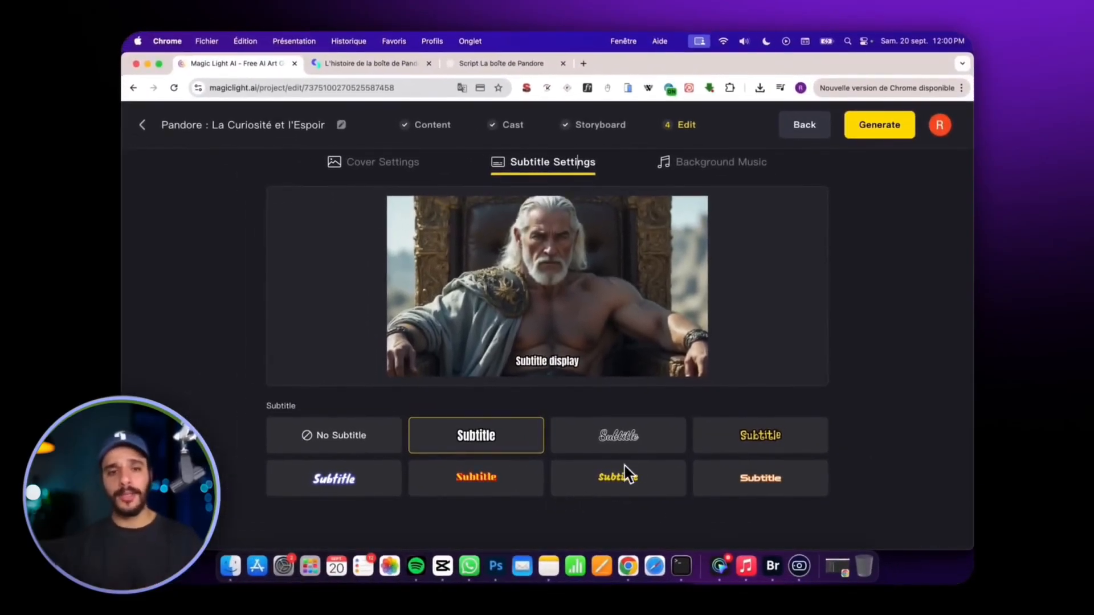
pyautogui.click(627, 475)
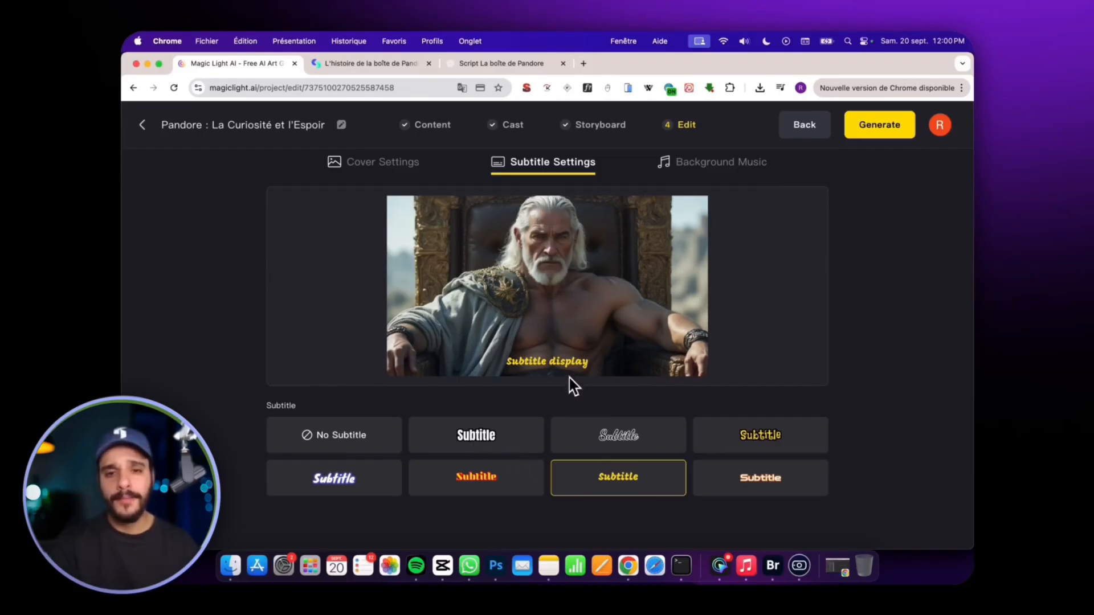
# Review the background music tracks and generate the video in 16:9 at High (1080p) resolution.
pyautogui.click(706, 162)
pyautogui.scroll(-5, 593, 329)
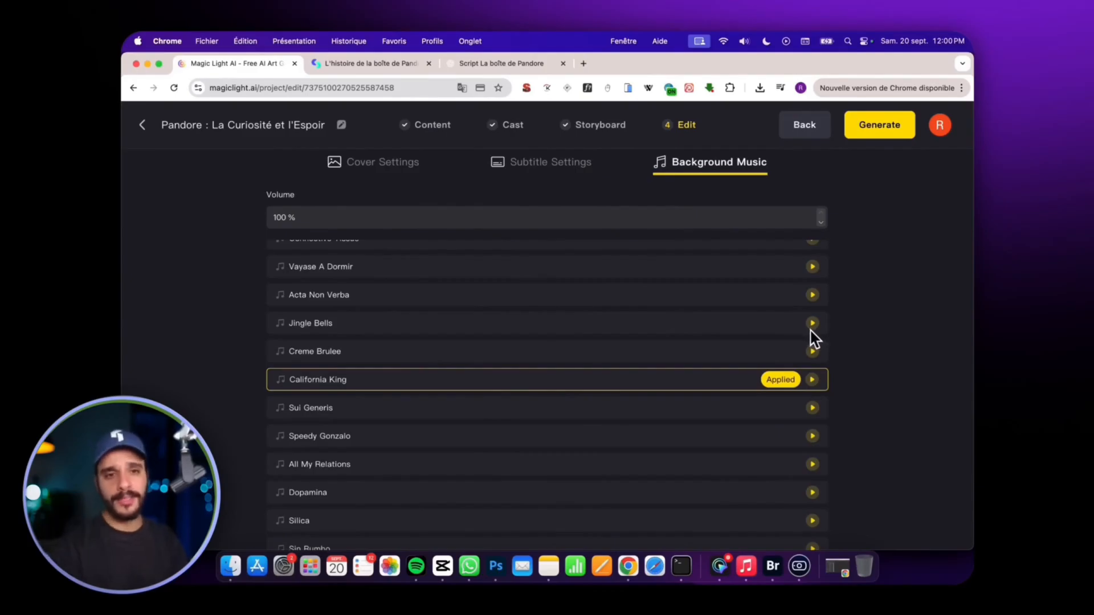
pyautogui.scroll(5, 740, 334)
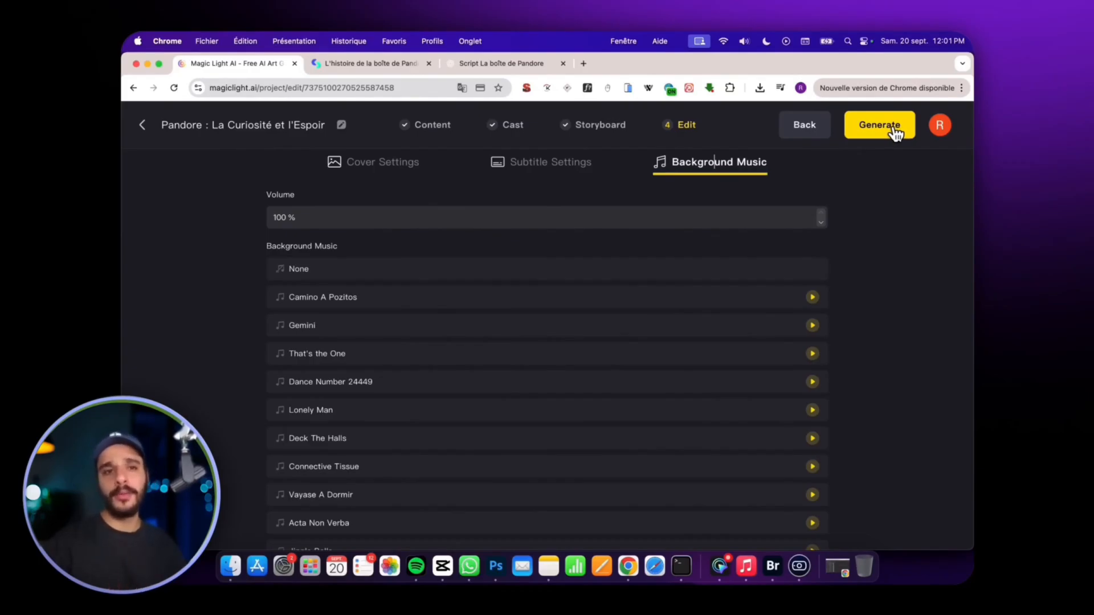
pyautogui.click(894, 131)
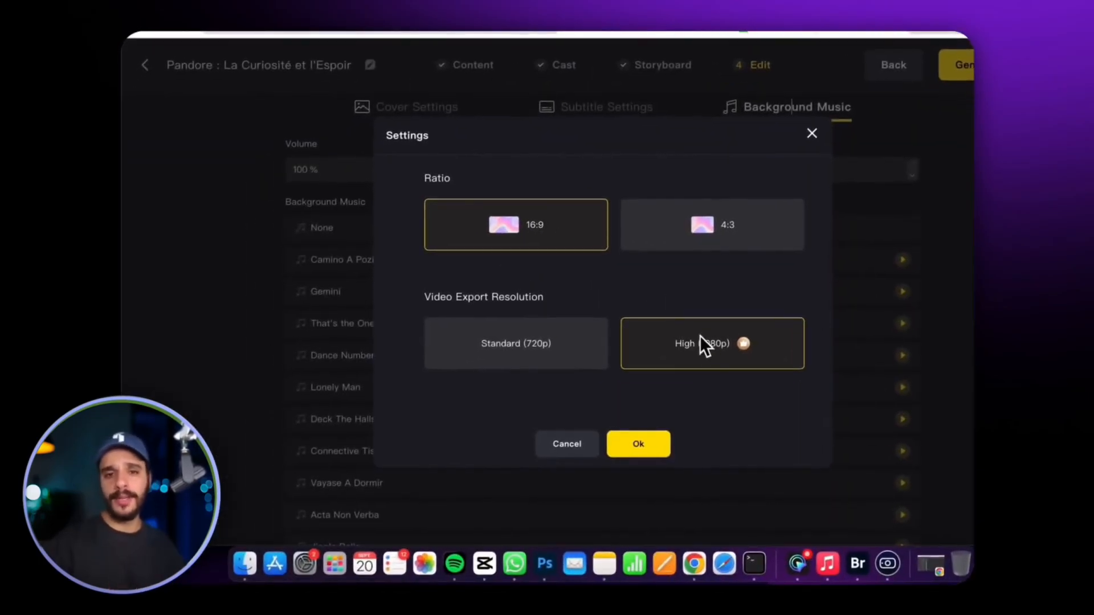
pyautogui.click(657, 444)
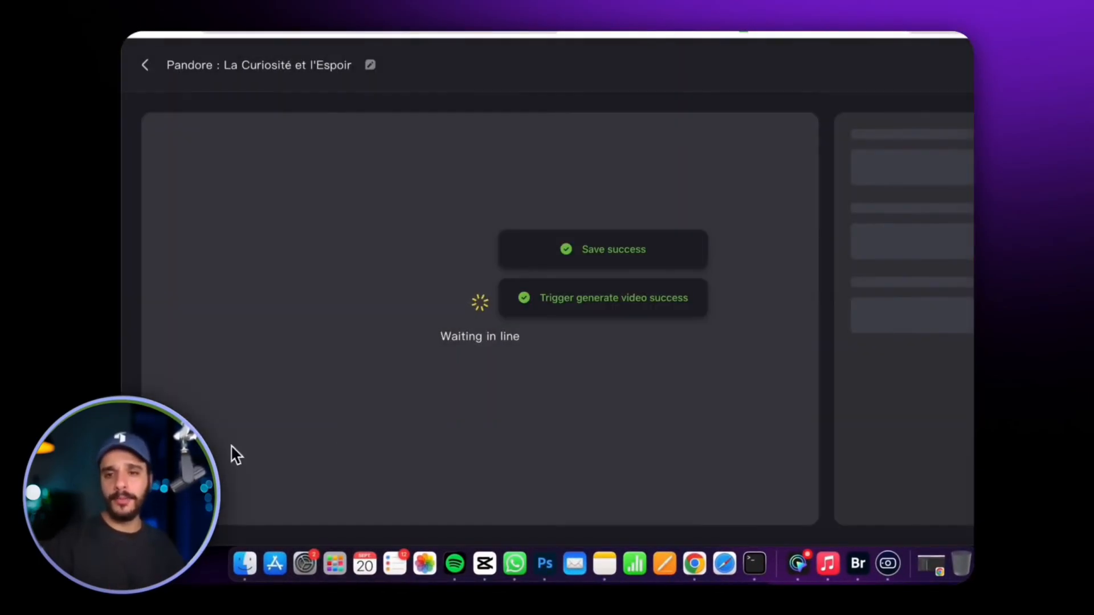